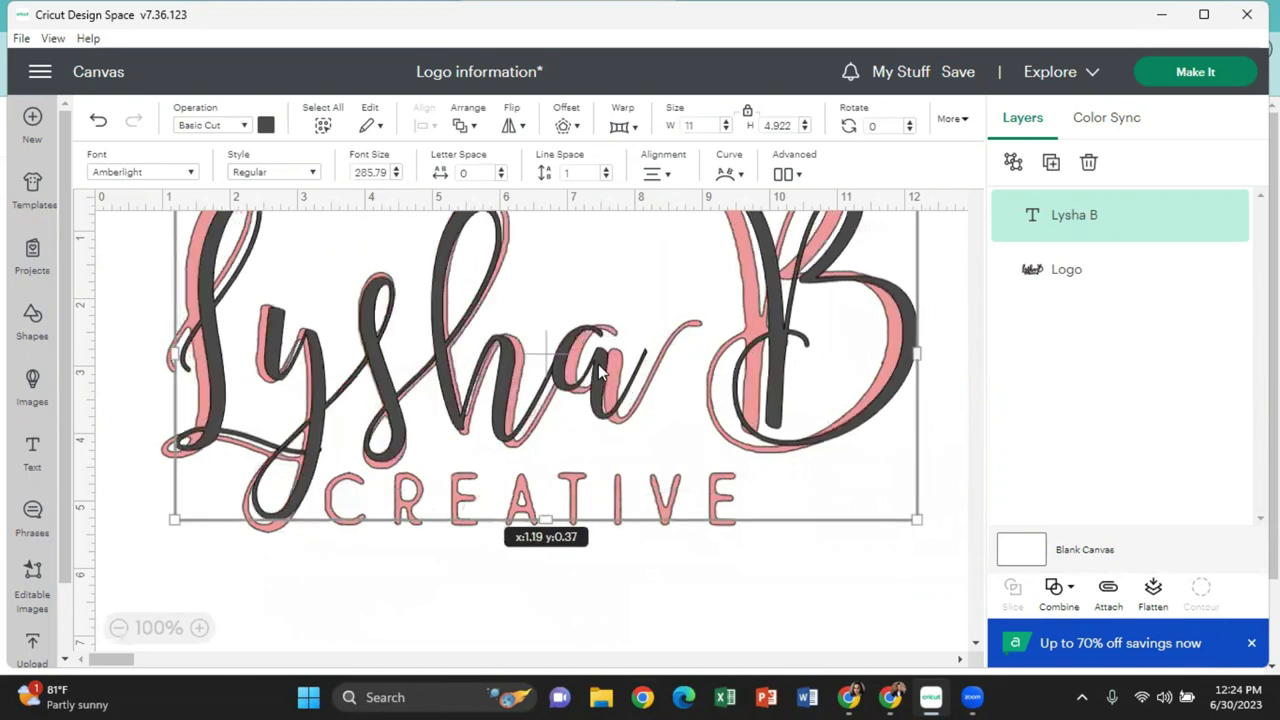
Enlarge the script lettering to about 11.1 in wide and shift it to match the traced logo underneath.
drag(915, 515, 928, 521)
drag(594, 388, 598, 383)
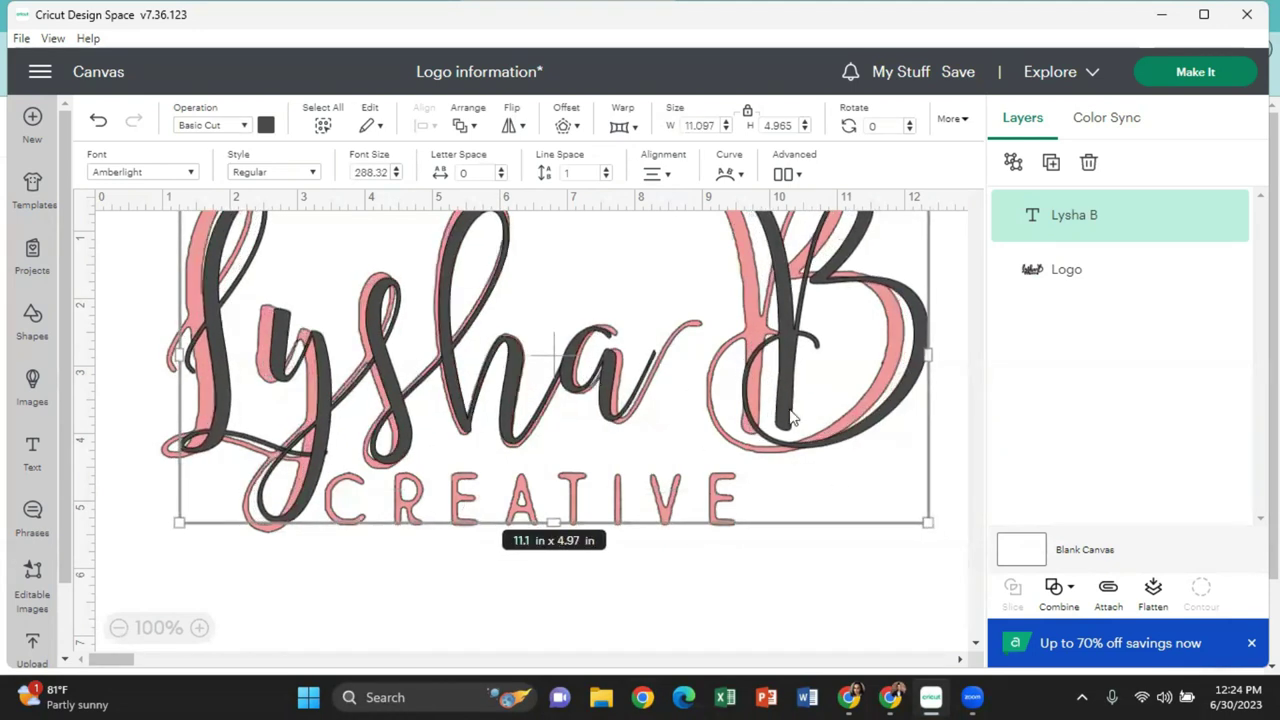
click(667, 638)
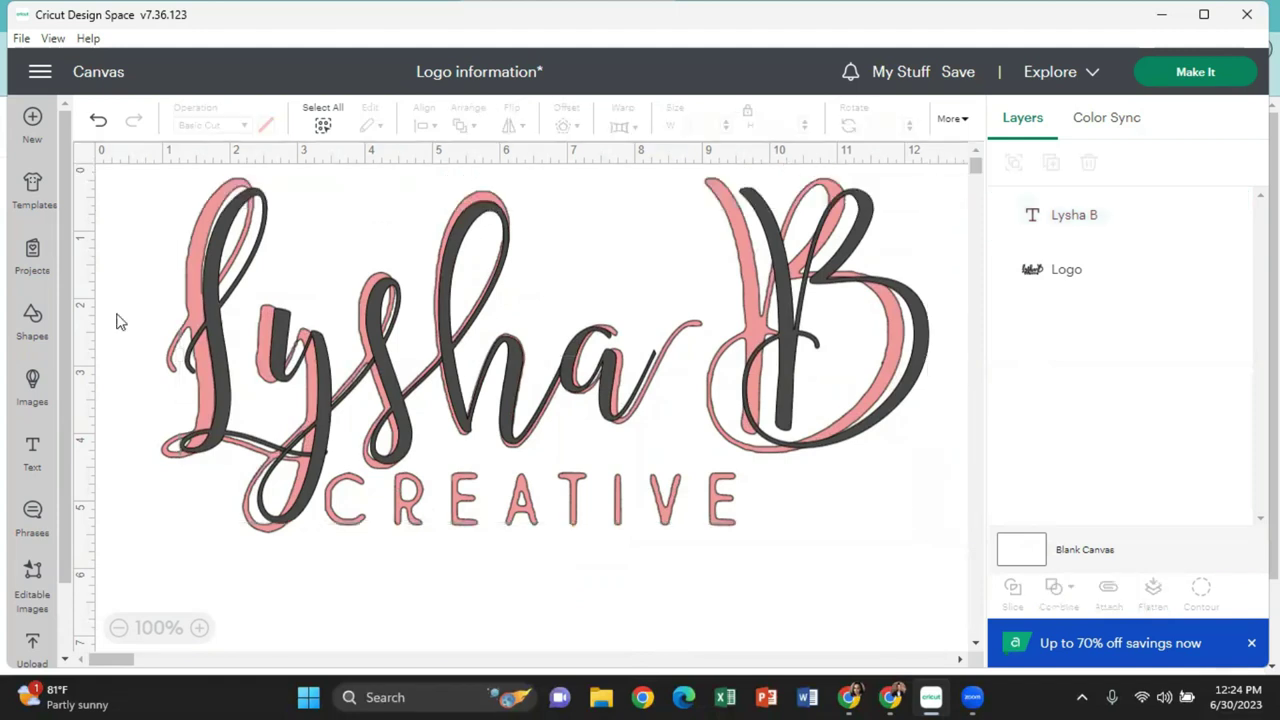
Add a text box over the traced word below the script lettering and set its font to catherine.
click(30, 452)
drag(231, 492, 548, 509)
click(189, 175)
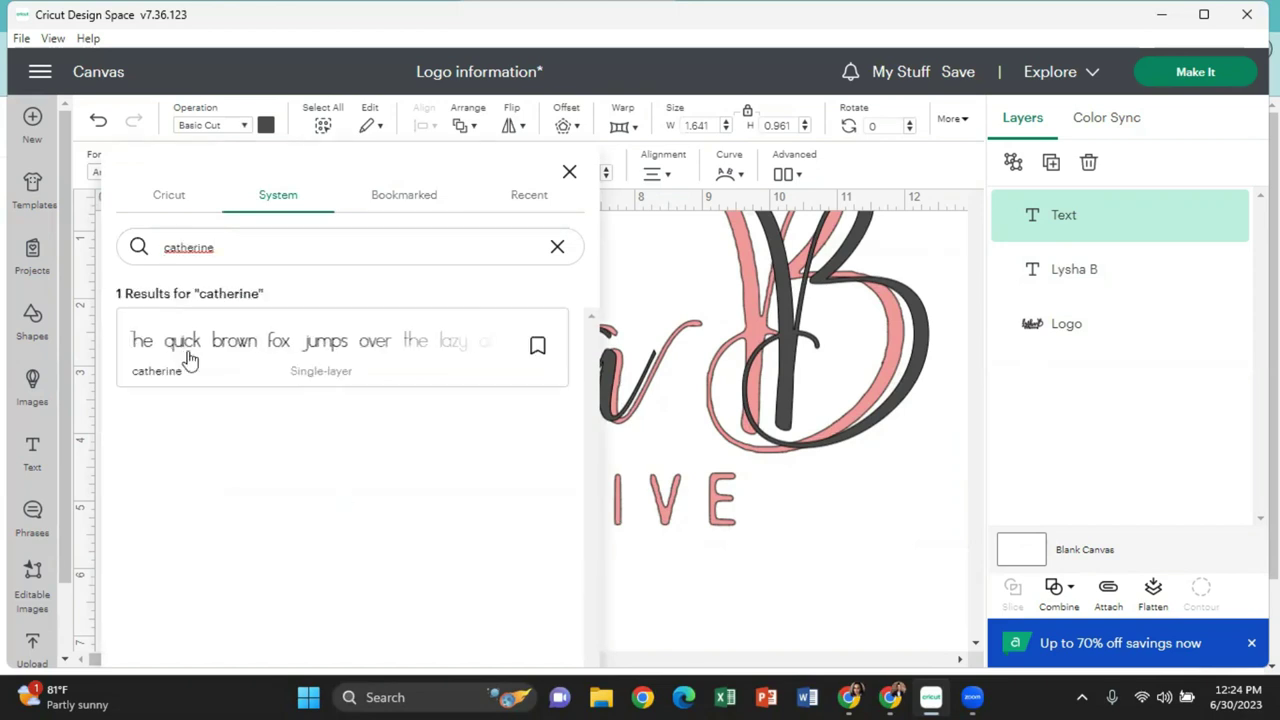
click(209, 362)
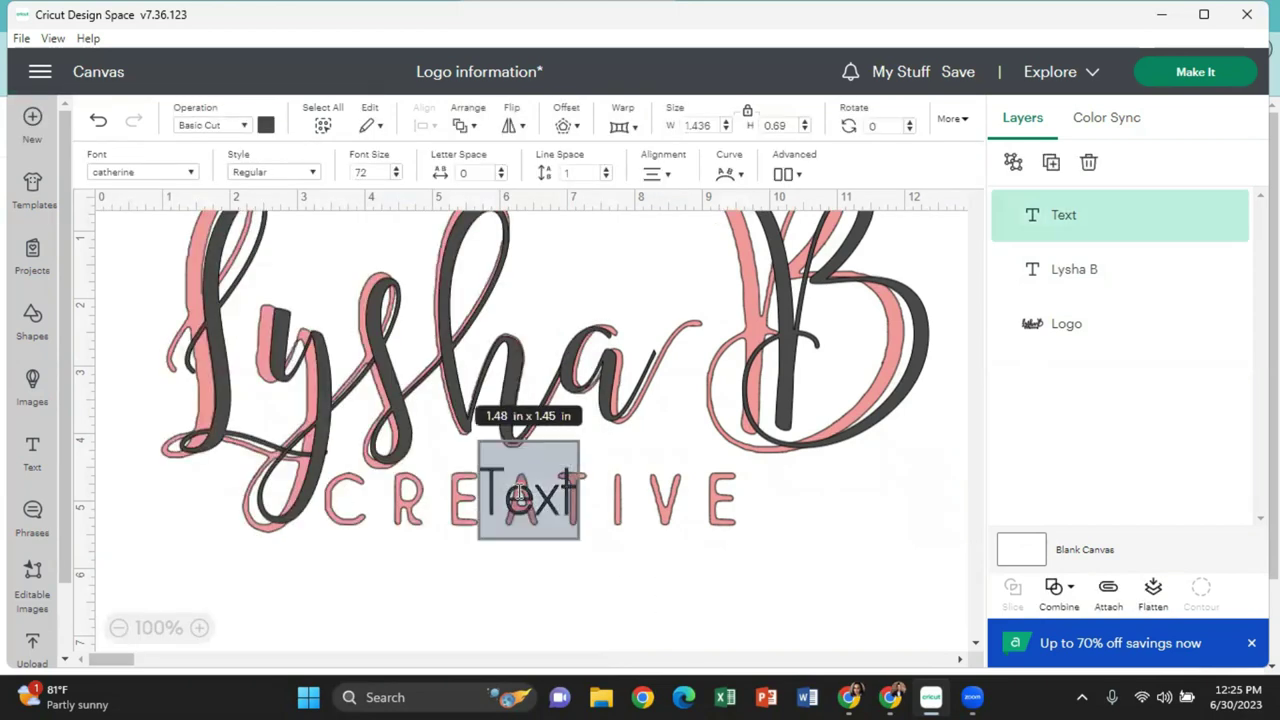
Enter CREATIVE in the new text box, with spaces inserted between the letters.
text(CREATIVE)
click(568, 486)
click(638, 487)
click(710, 490)
click(805, 490)
click(830, 492)
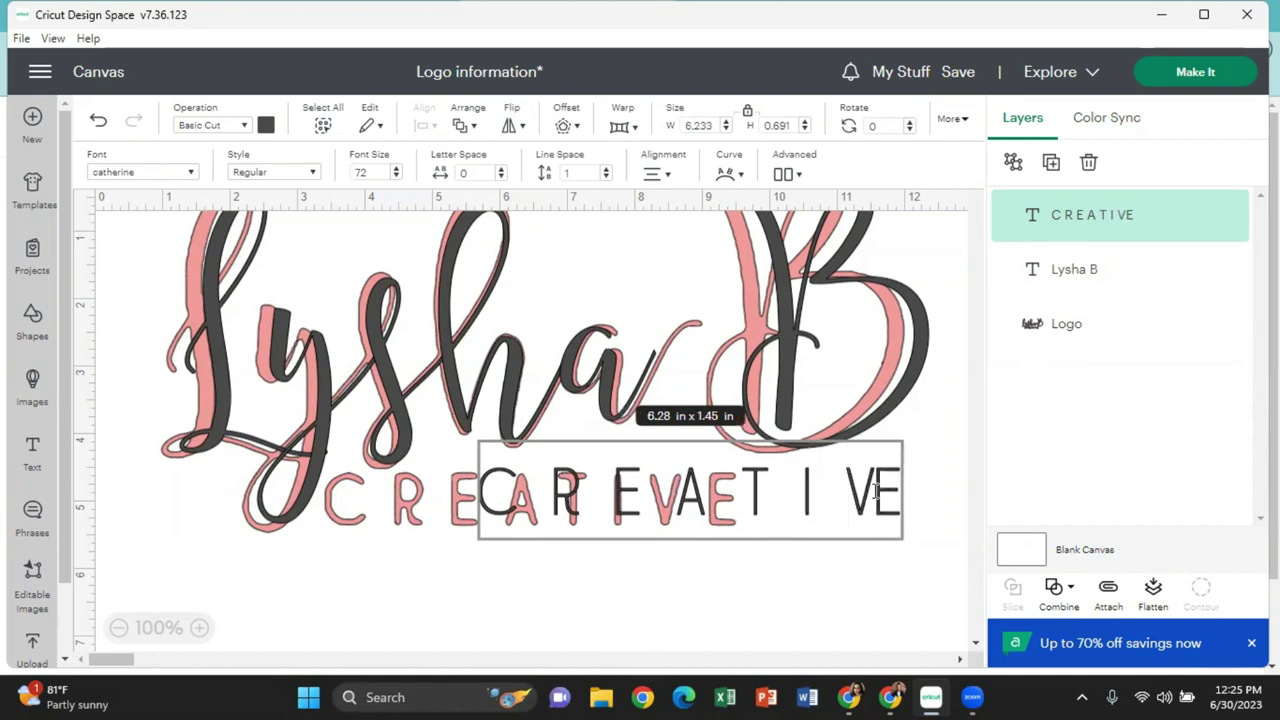
Move the CREATIVE text over the traced word and set its letter spacing to -0.6.
click(733, 612)
drag(745, 485, 595, 502)
click(501, 177)
click(501, 177)
click(501, 177)
click(501, 177)
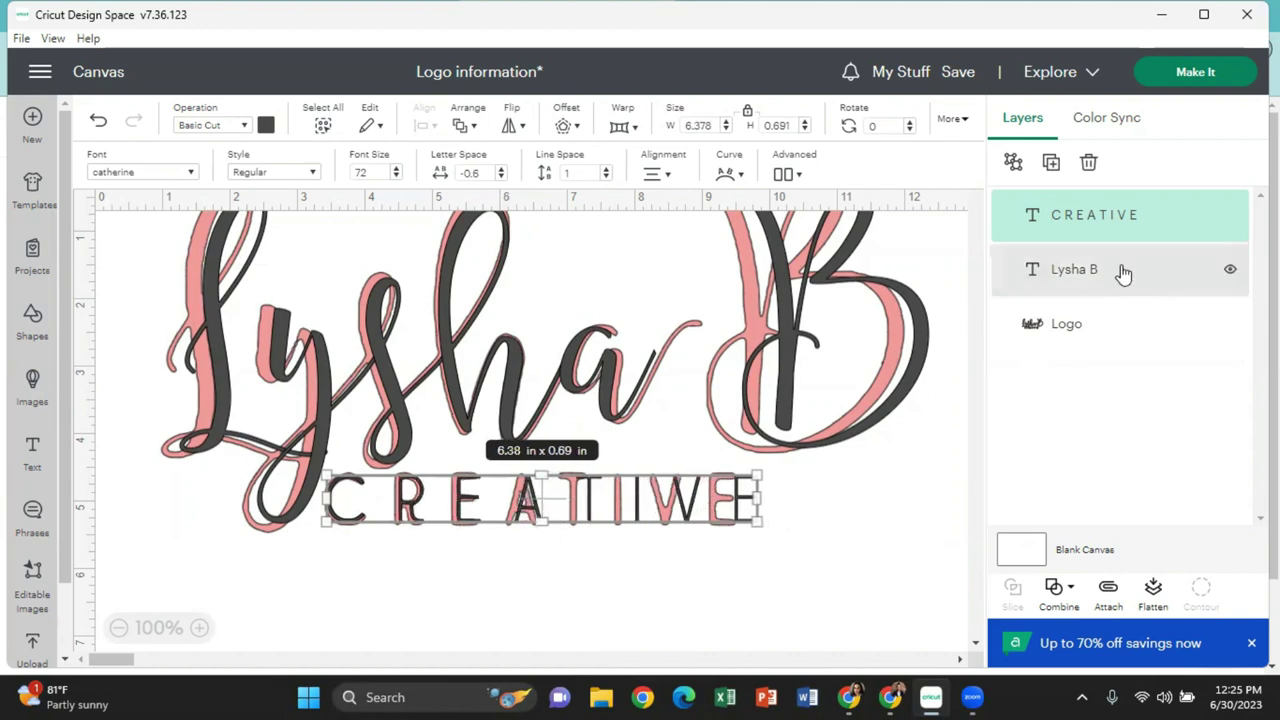
Hide the Logo layer, set the CREATIVE text's letter spacing to -1 and shift it to about x 3.75, y 4.57.
click(1226, 325)
click(1230, 323)
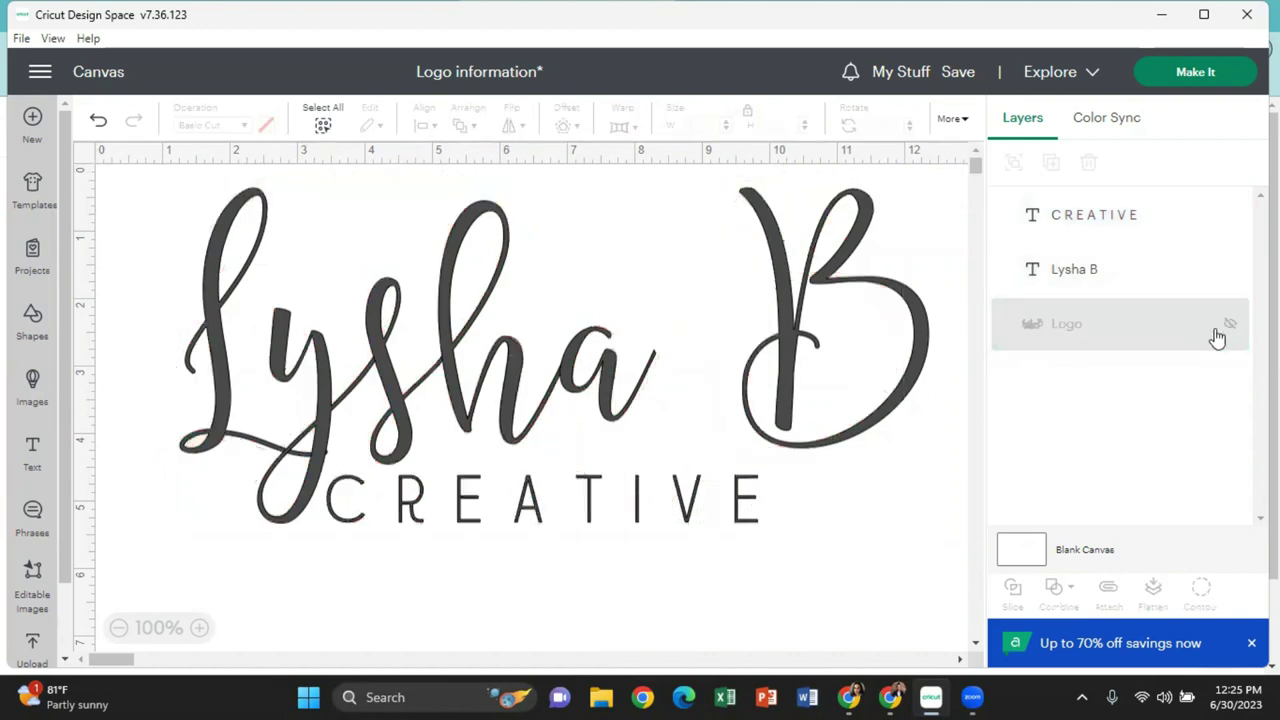
click(597, 510)
click(502, 177)
click(502, 177)
drag(537, 514, 577, 503)
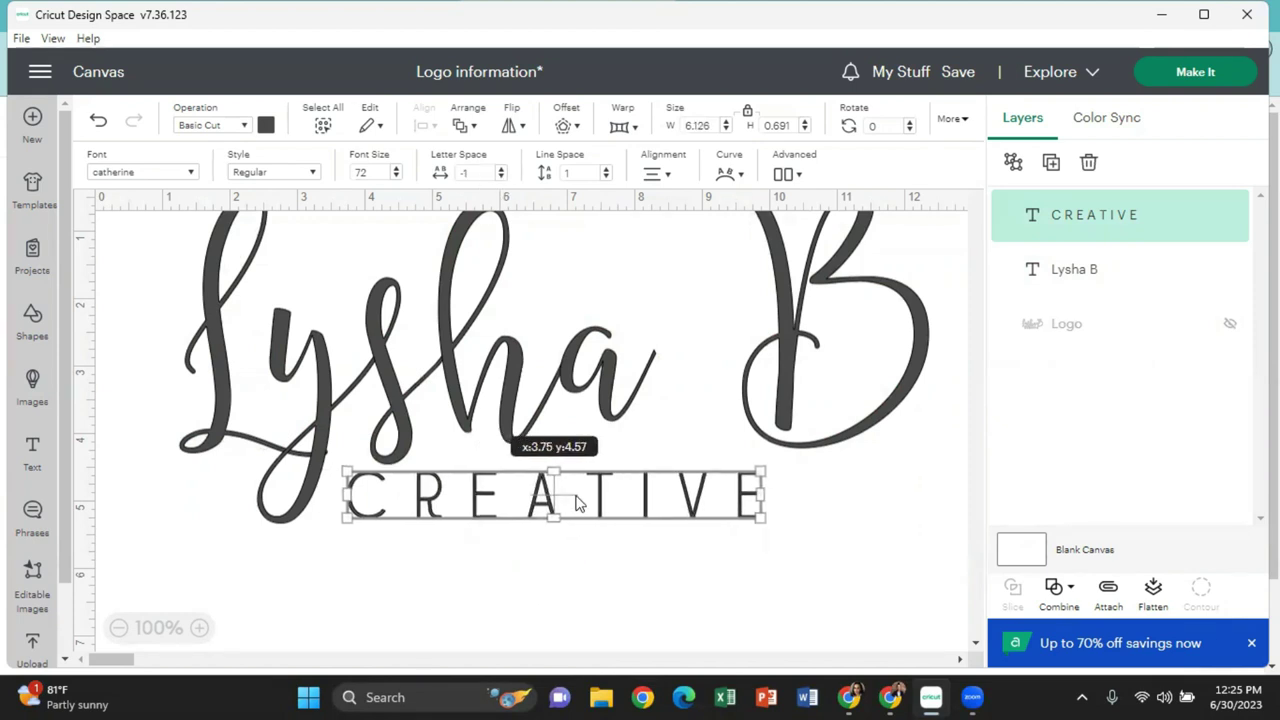
click(312, 174)
click(650, 565)
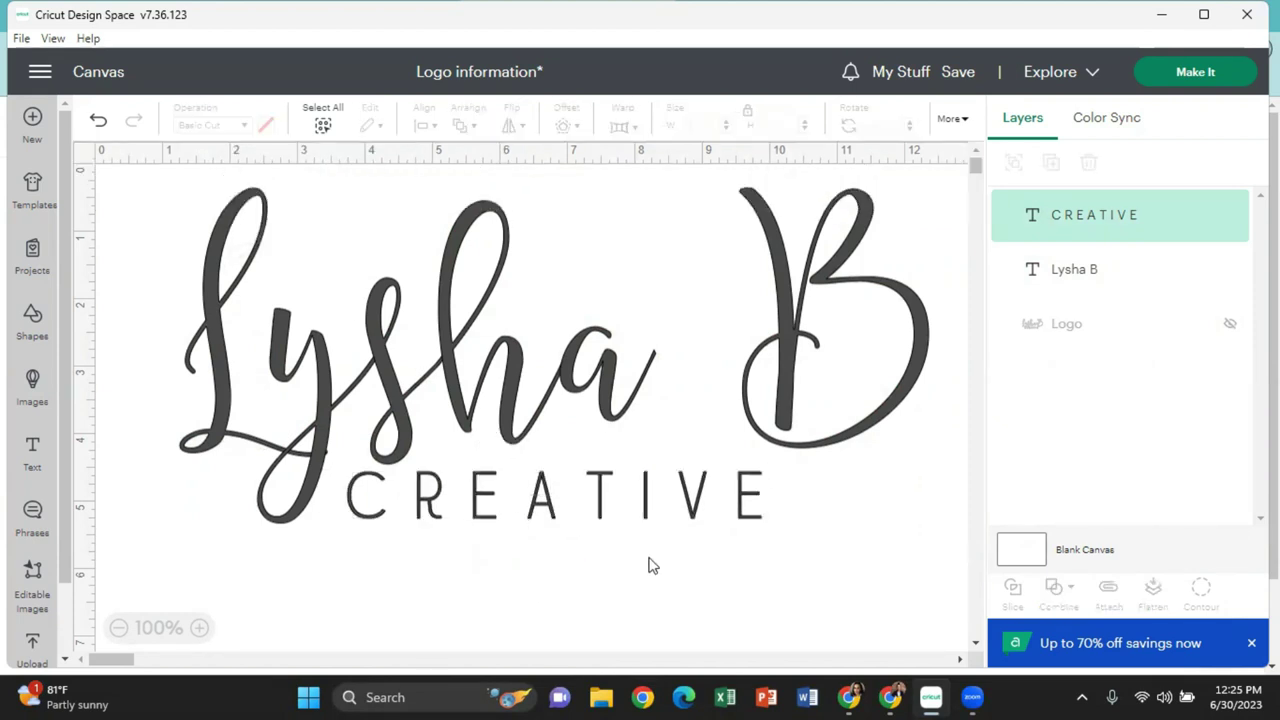
Weld the script lettering into a single shape.
click(596, 358)
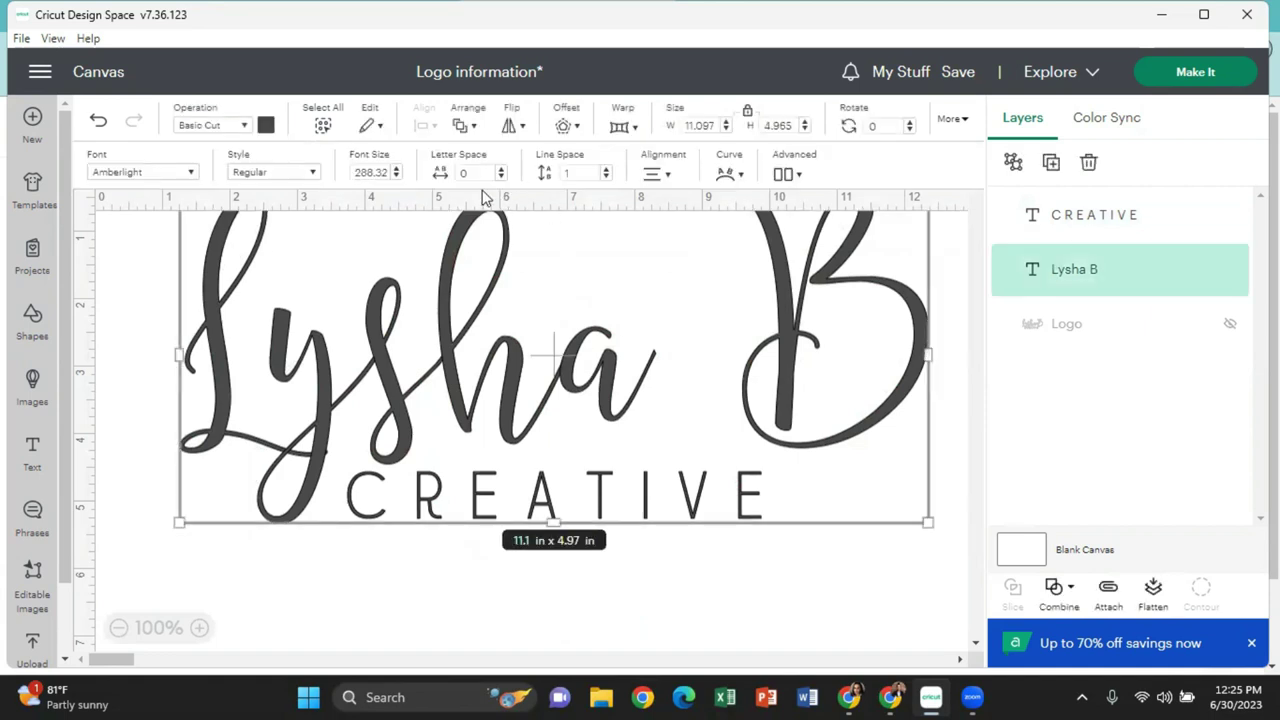
click(1076, 594)
click(1075, 384)
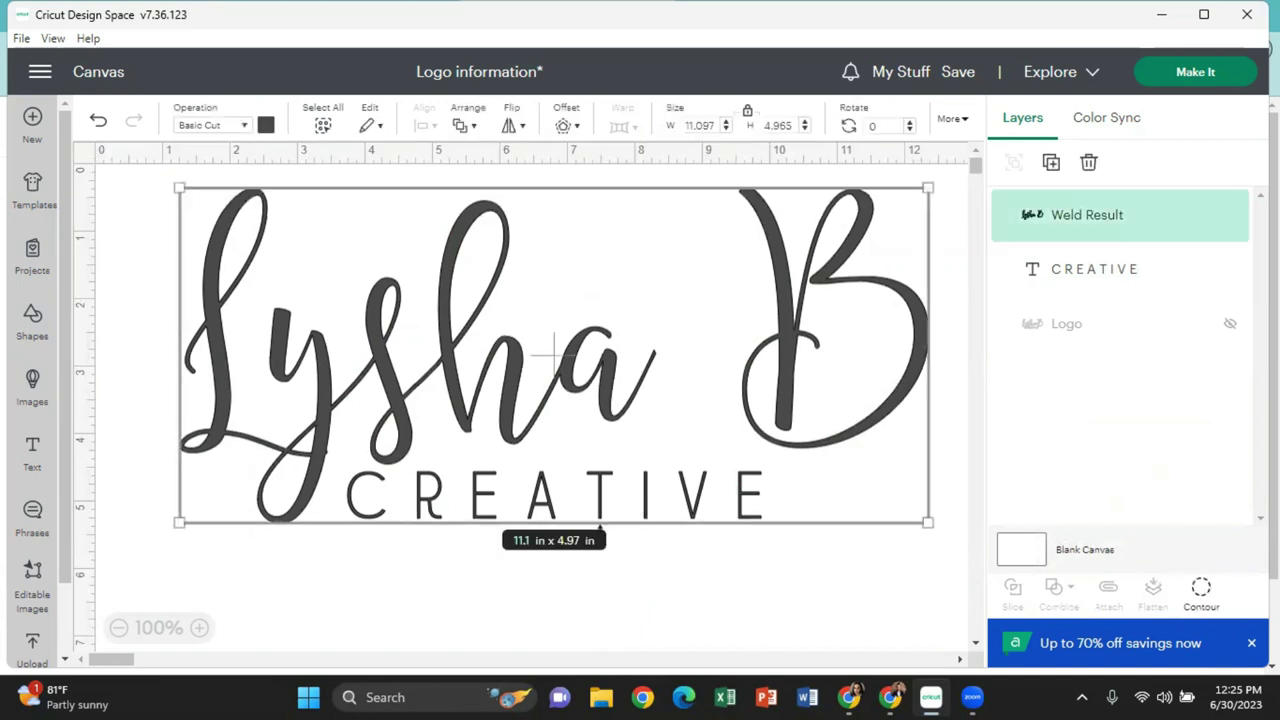
Center the CREATIVE text horizontally with the welded script lettering.
click(1076, 285)
drag(672, 628, 783, 363)
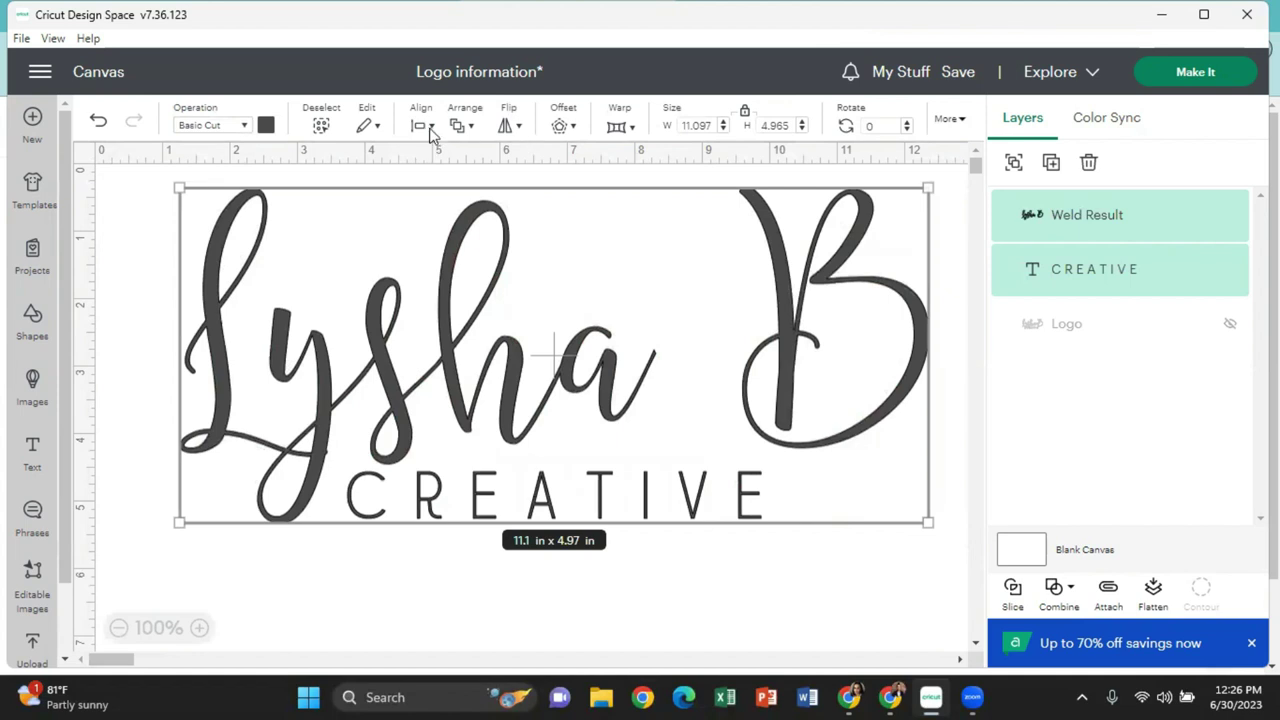
click(425, 126)
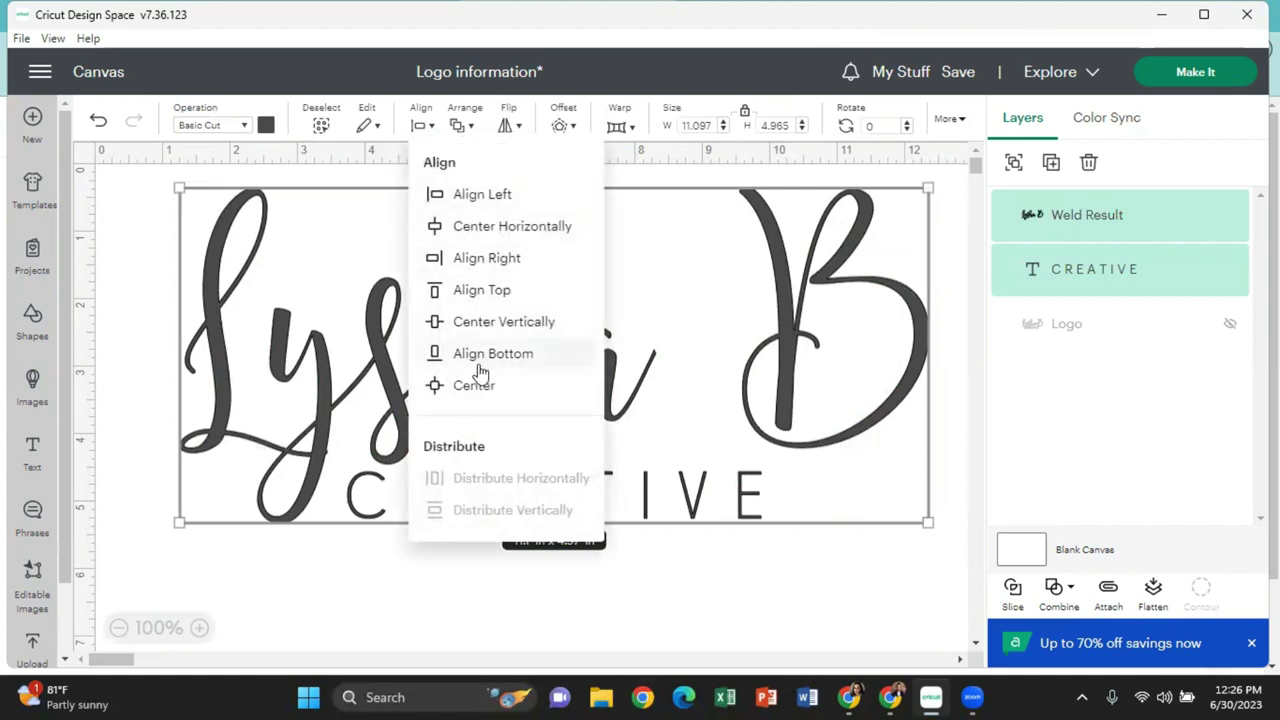
click(504, 229)
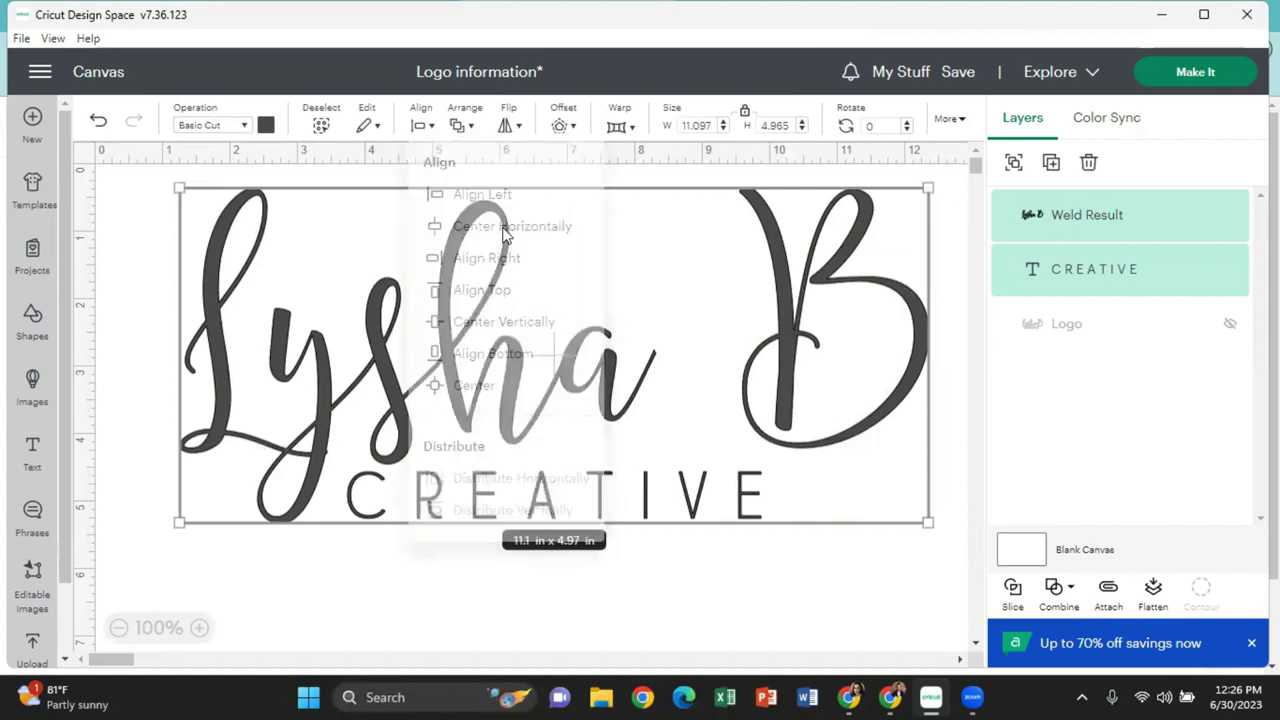
click(731, 621)
Enlarge the CREATIVE text slightly and center it horizontally with the welded lettering again.
click(555, 495)
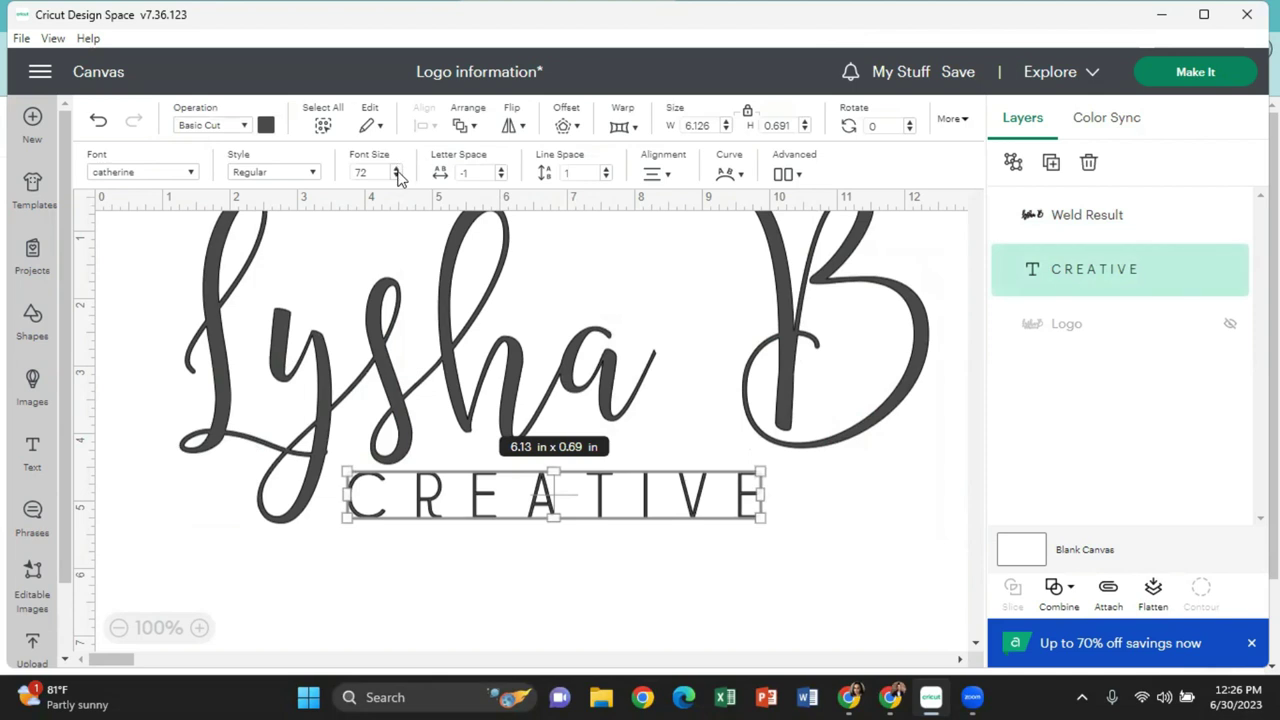
click(629, 515)
click(918, 326)
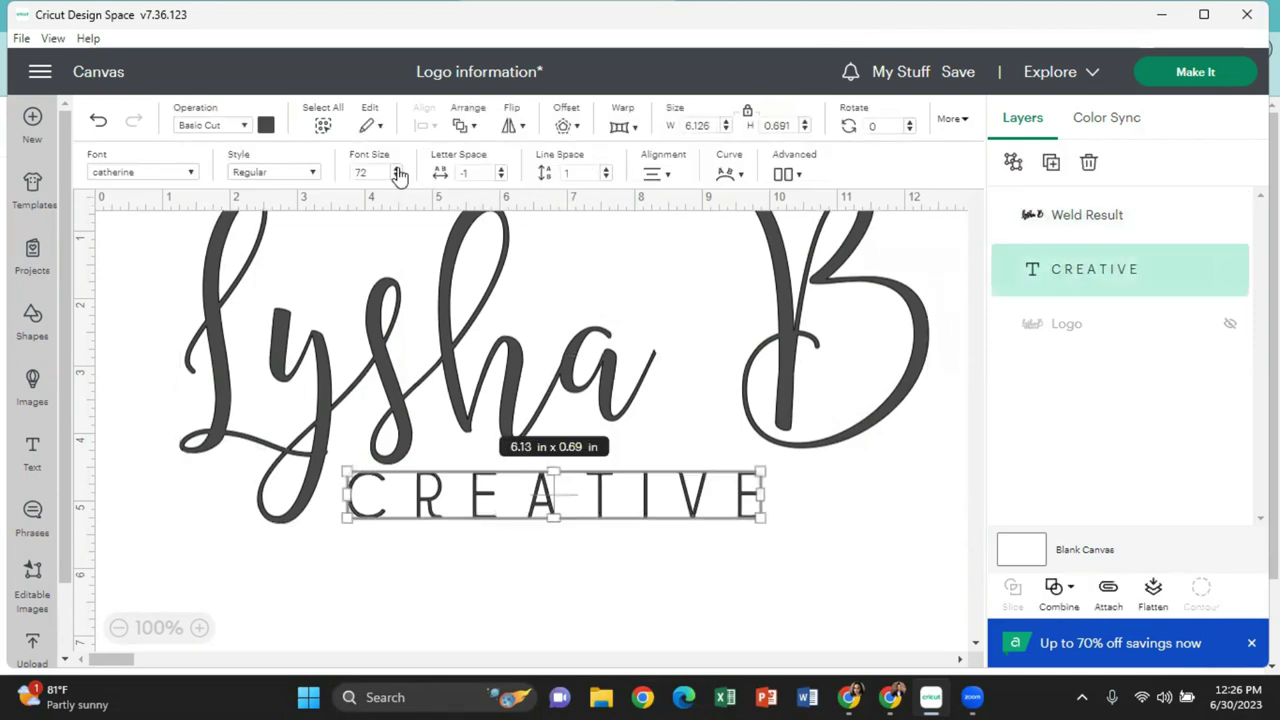
drag(530, 580, 545, 217)
click(428, 128)
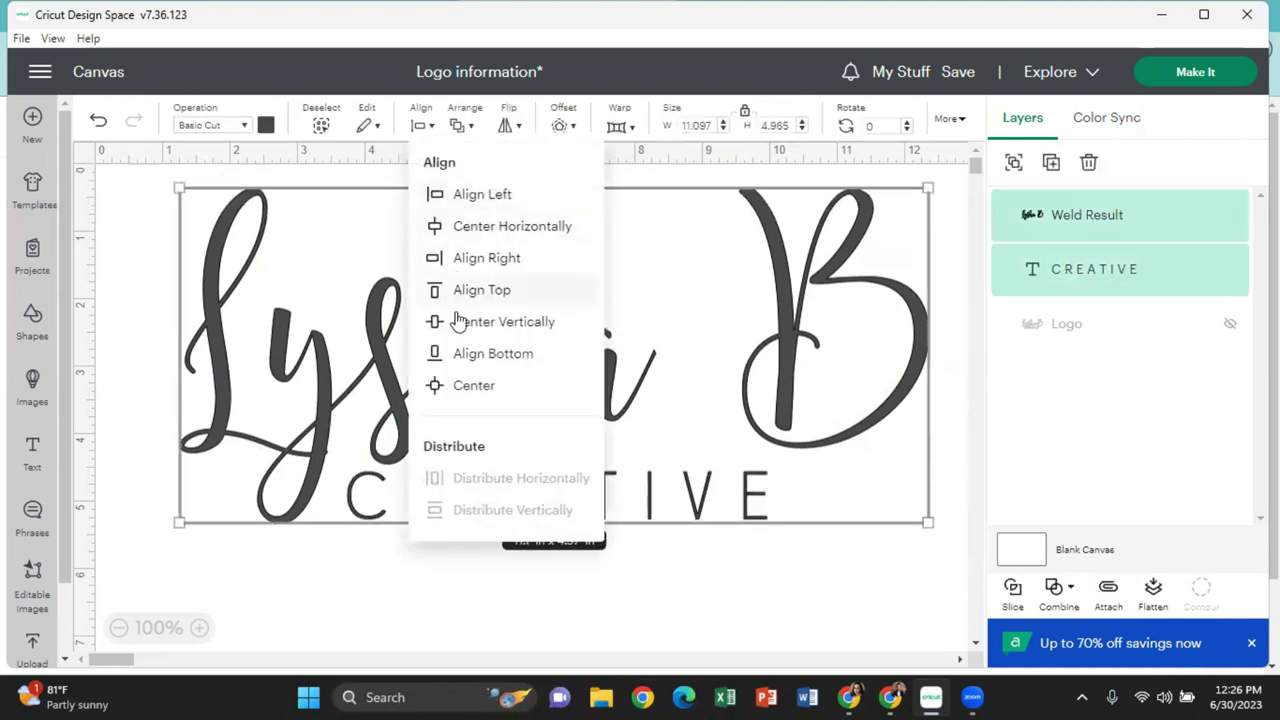
click(488, 228)
click(648, 620)
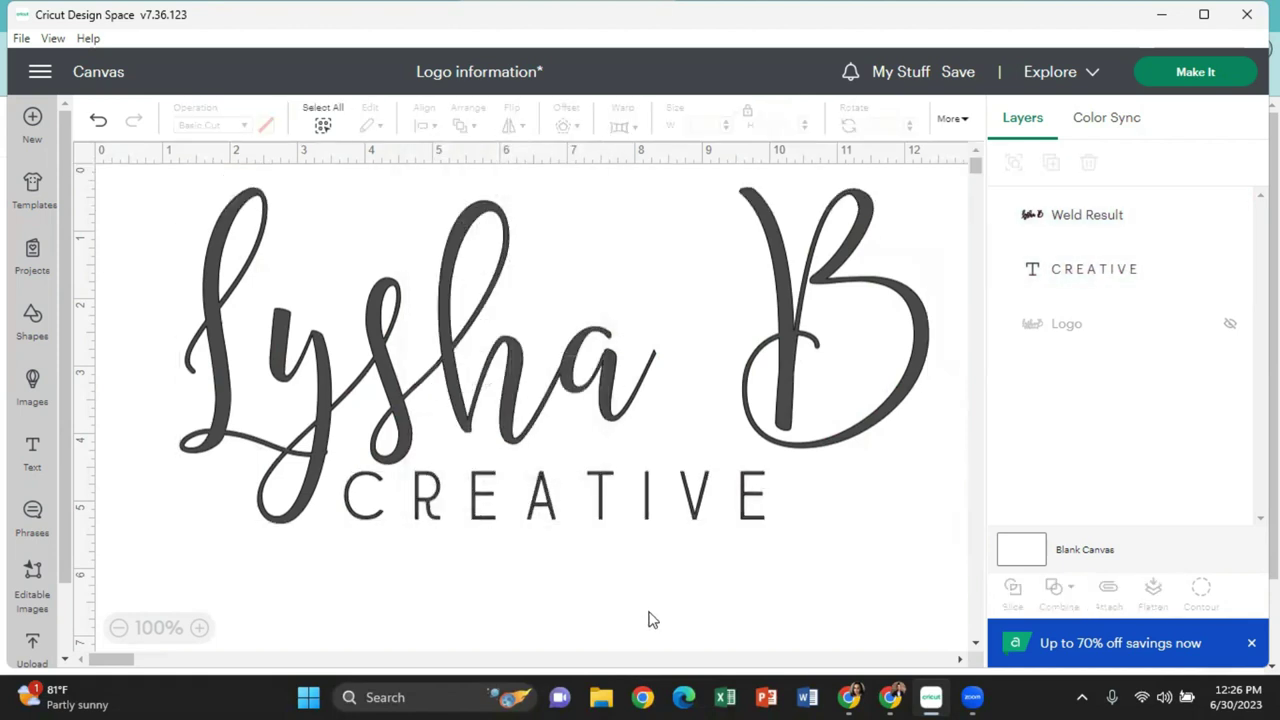
Attach the welded script lettering and the CREATIVE text to each other.
key(ctrl+a)
key(ctrl+shift+a)
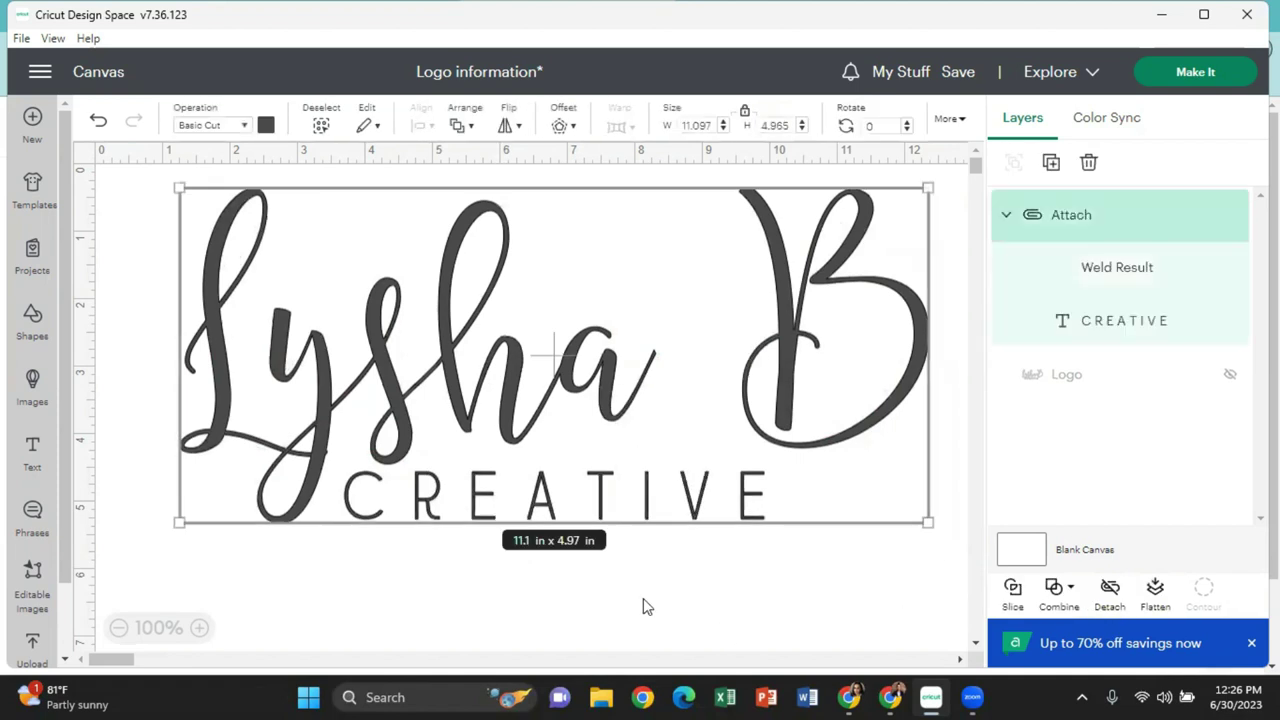
click(615, 580)
Start an image upload, find Social media logos.png by searching for "social", and continue to background removal.
click(118, 627)
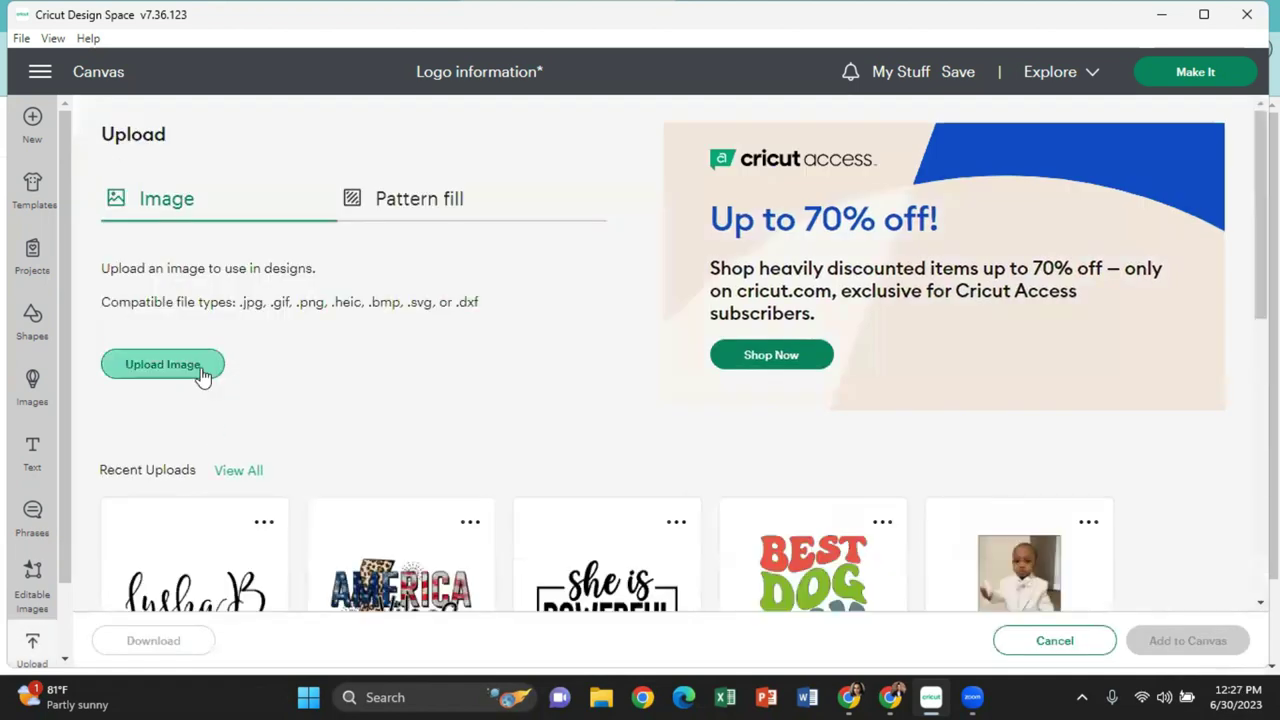
click(200, 374)
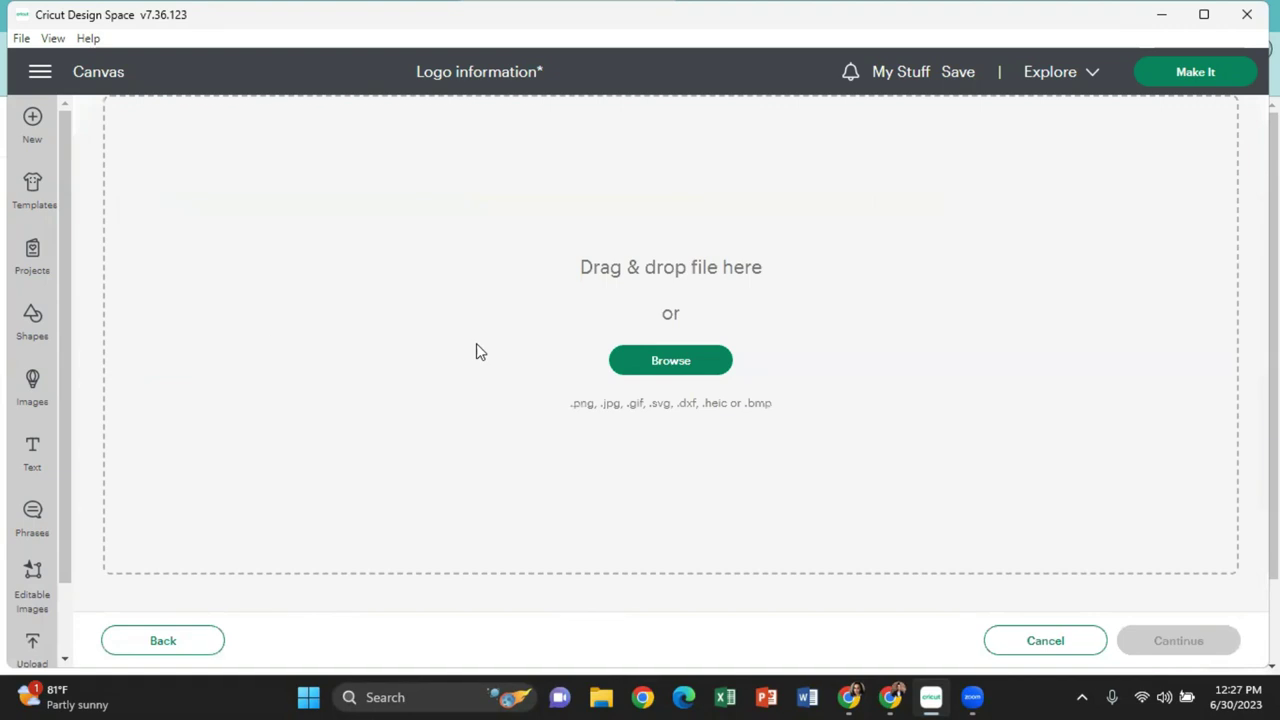
click(672, 367)
click(474, 132)
text(social)
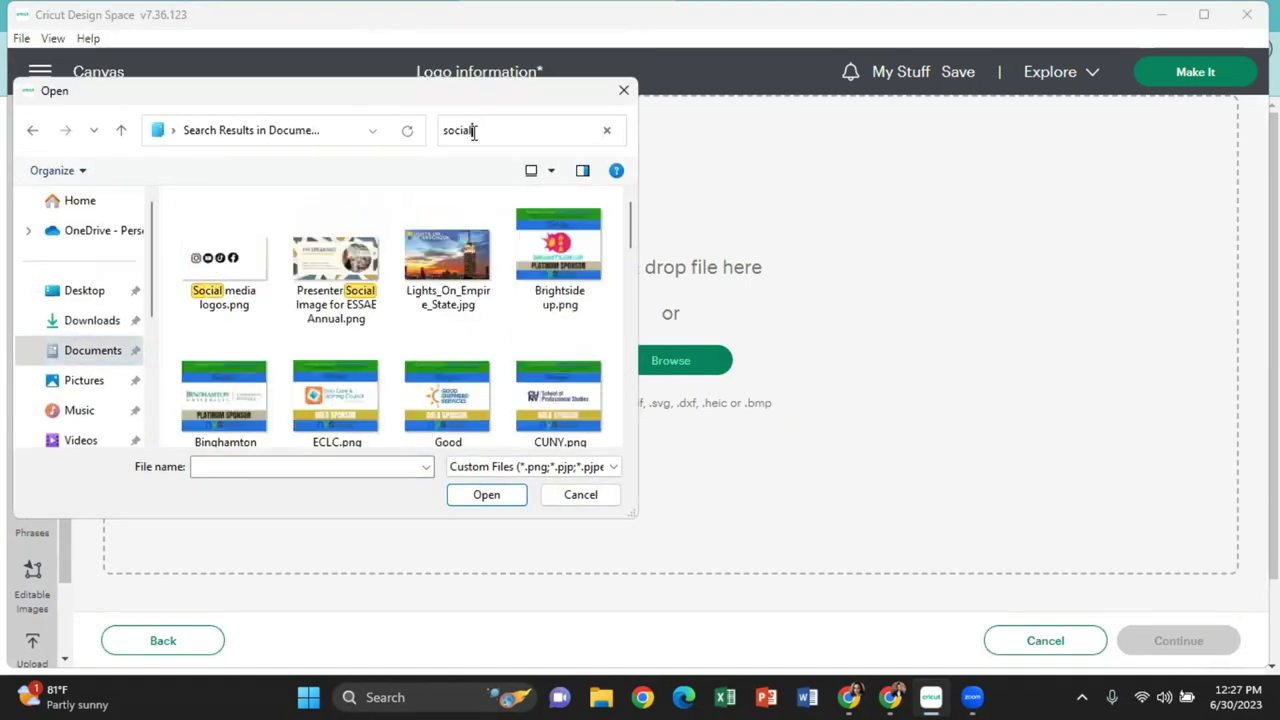
double_click(257, 272)
click(900, 525)
click(1175, 641)
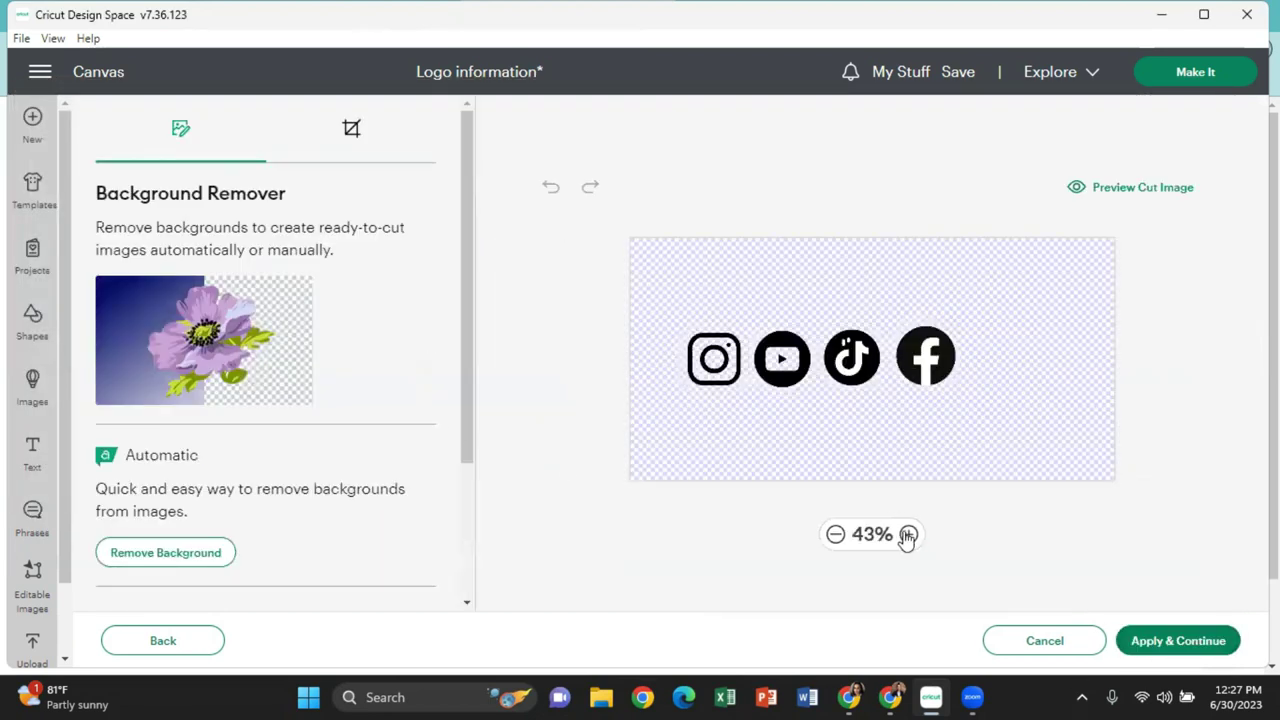
Check the icons' background up close, upload them as a Cut Image and add them to the canvas.
click(907, 535)
click(907, 535)
click(907, 535)
click(835, 534)
click(835, 534)
scroll(861, 382, down, 2)
scroll(861, 382, up, 2)
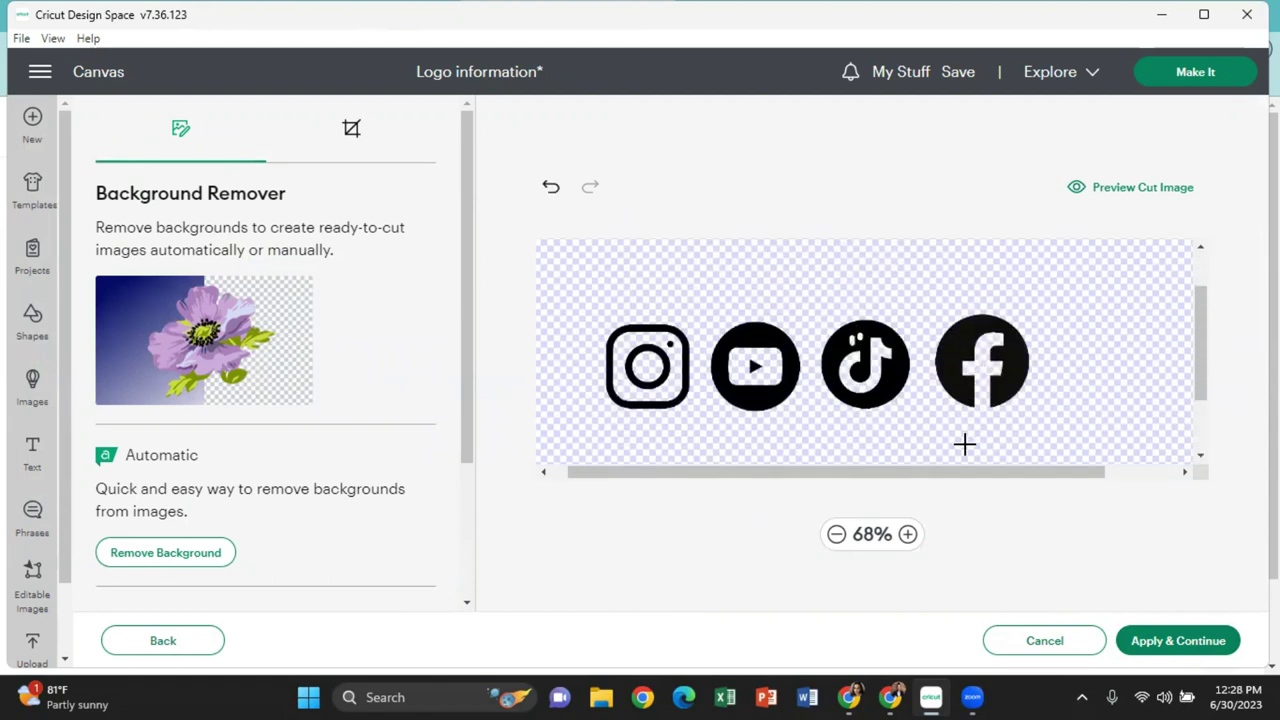
click(1129, 645)
click(470, 406)
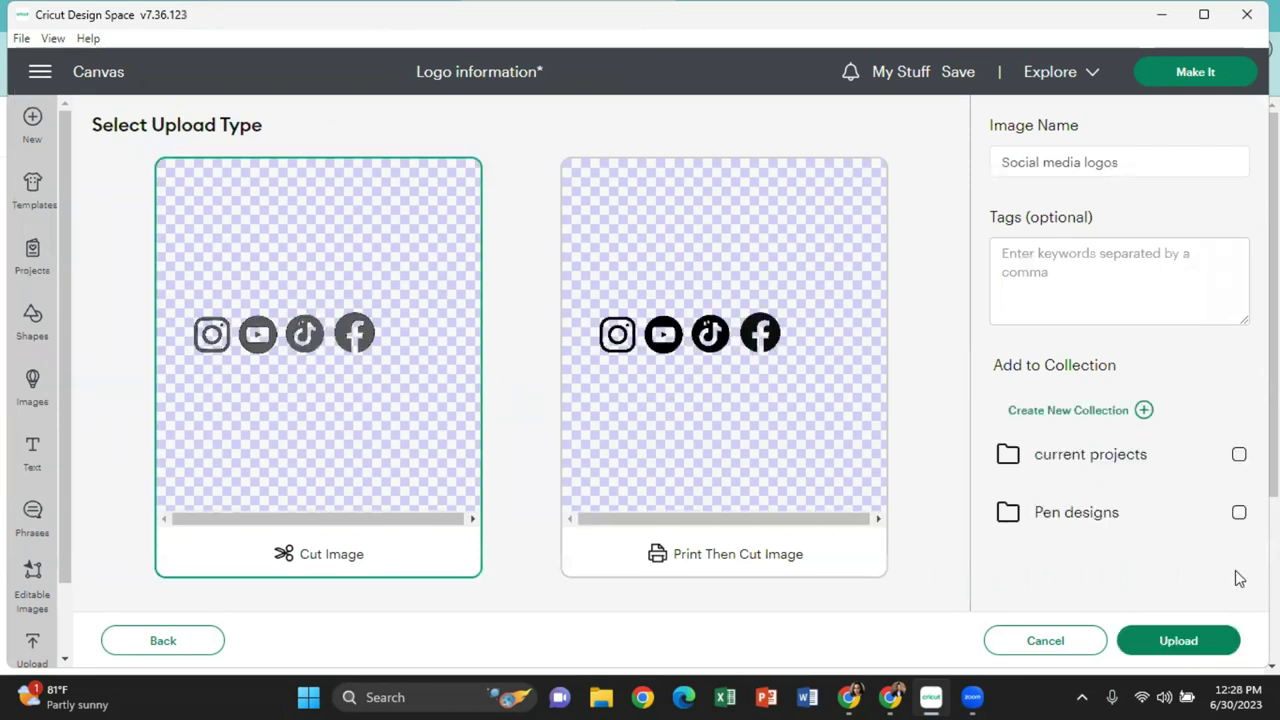
click(1191, 652)
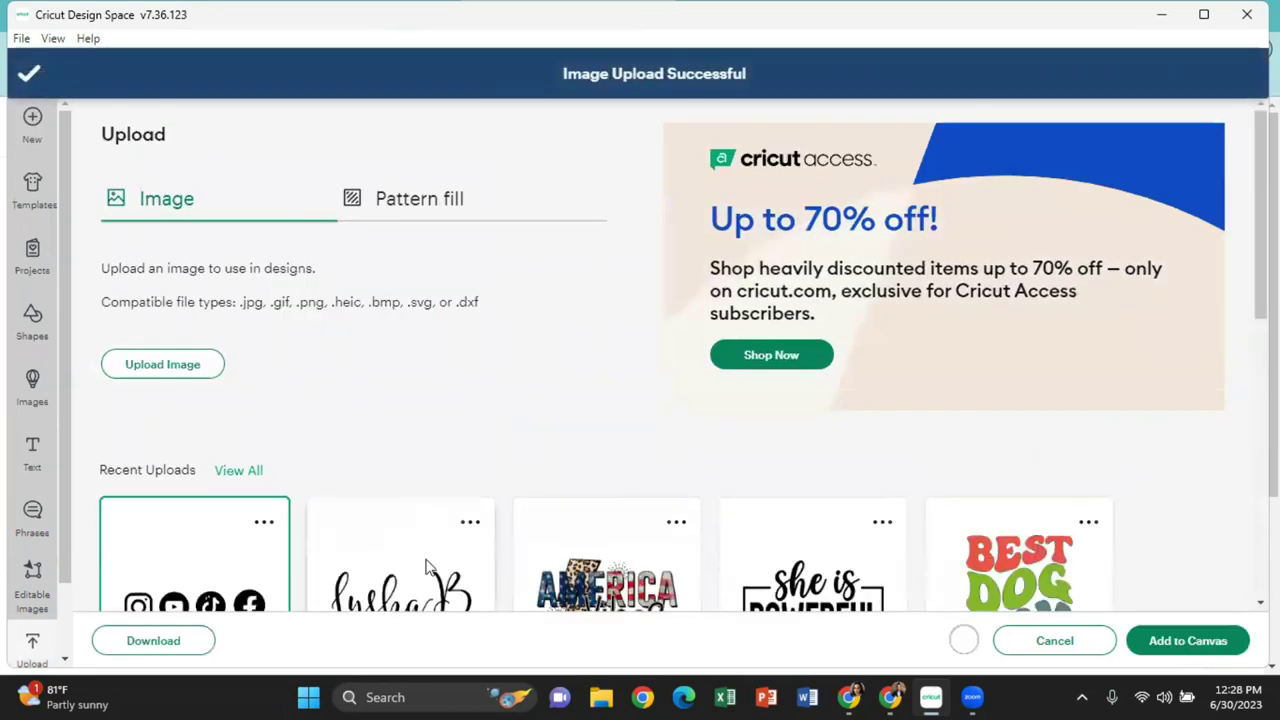
click(1195, 643)
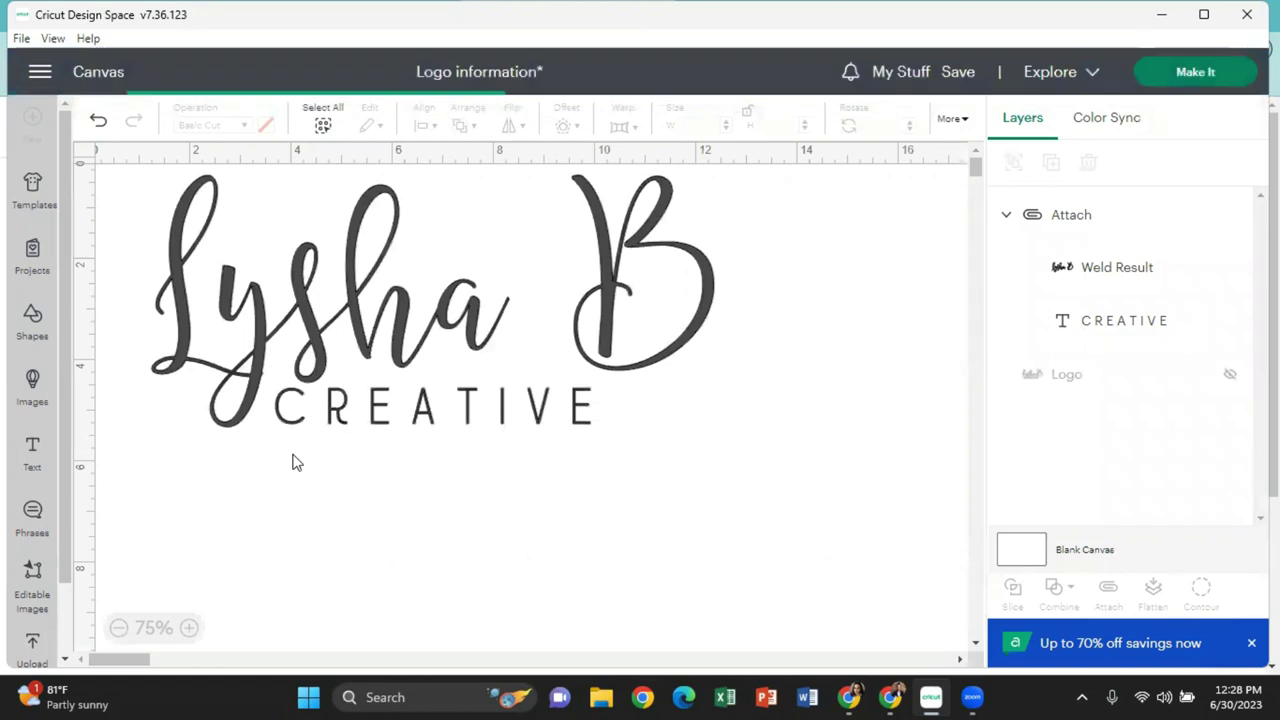
Place the social media icons below the CREATIVE text and shrink them to about 8.34 in wide.
drag(367, 298, 430, 540)
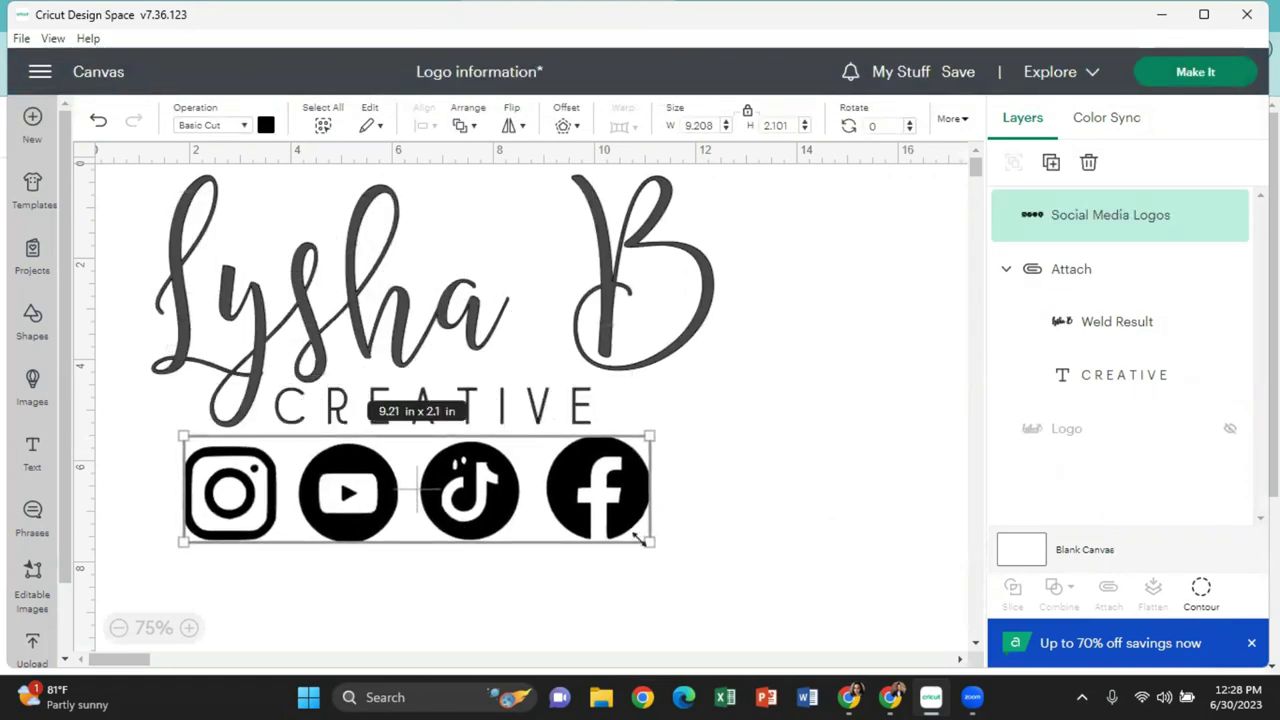
drag(647, 542, 614, 533)
drag(529, 497, 553, 497)
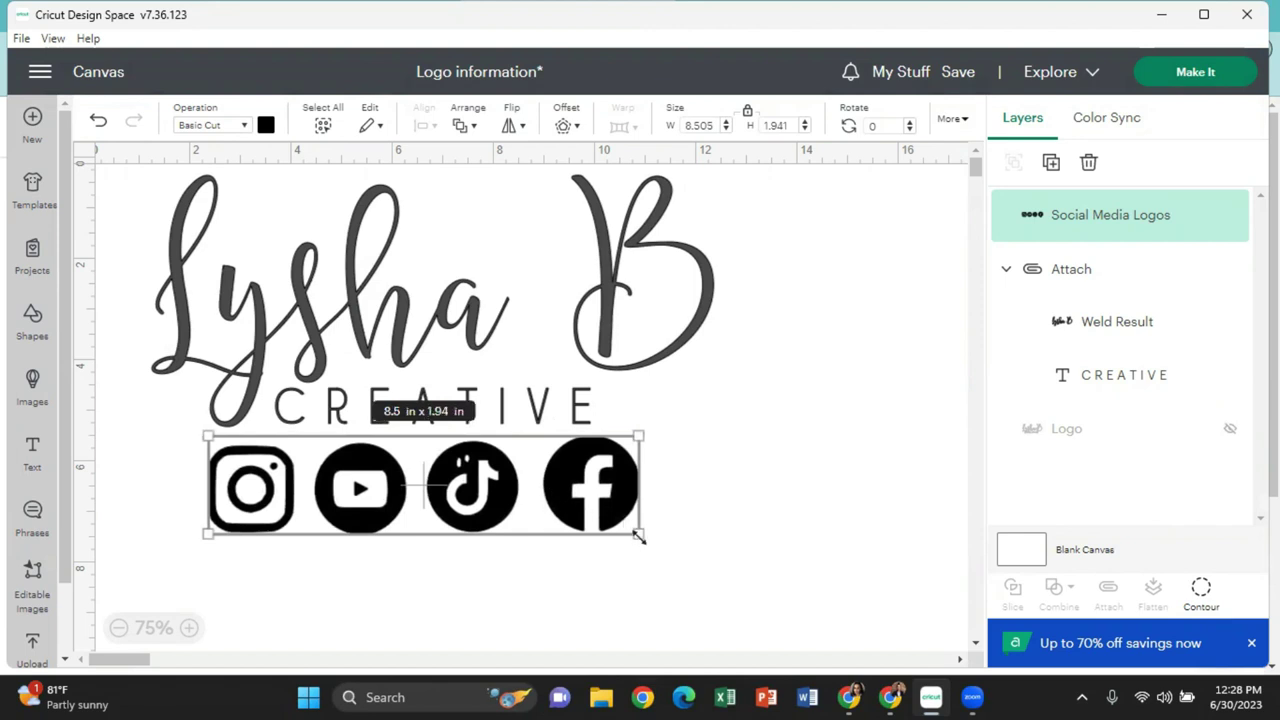
drag(638, 533, 631, 531)
drag(444, 466, 451, 466)
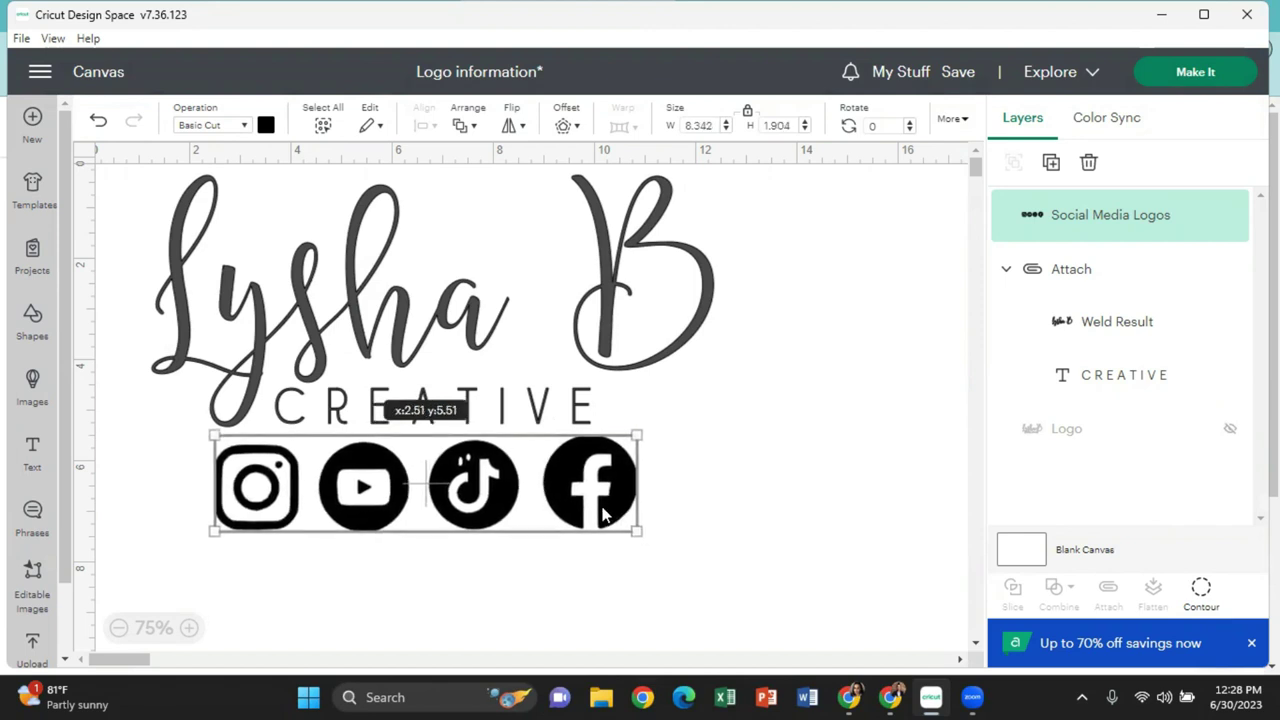
click(790, 531)
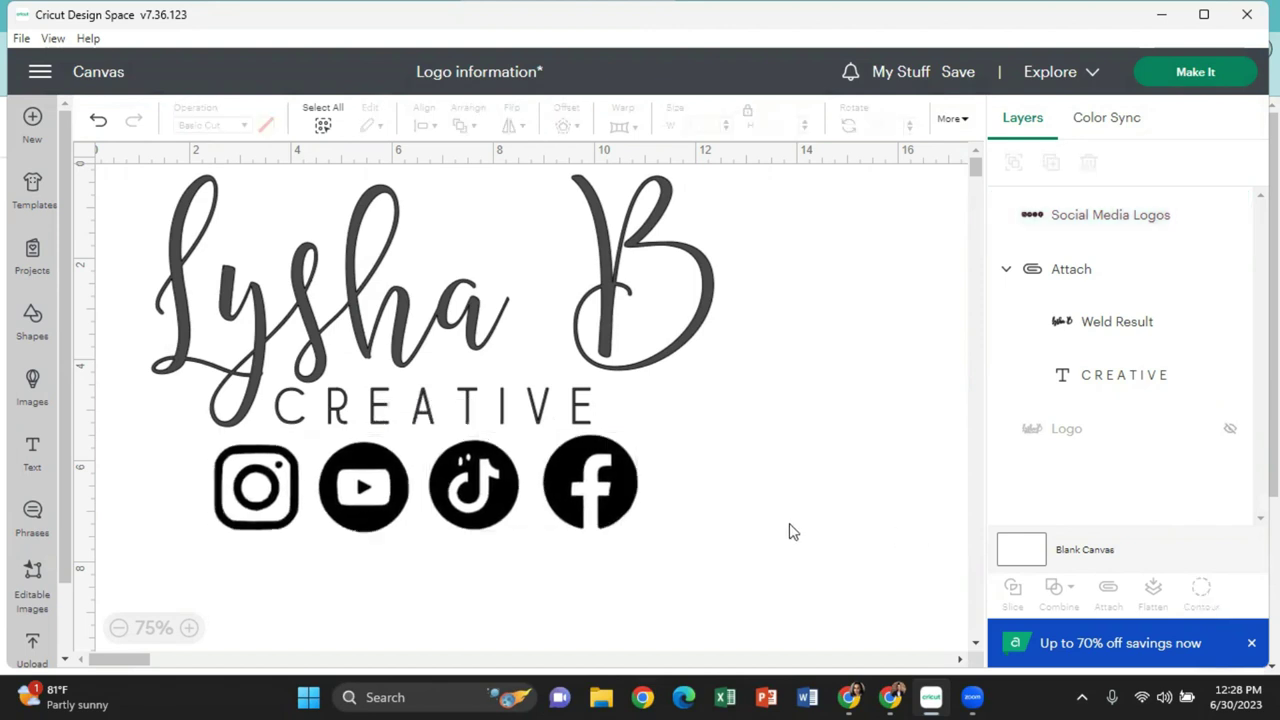
Recolor the social media icons dark gray to match the lettering.
click(624, 508)
click(265, 125)
click(316, 207)
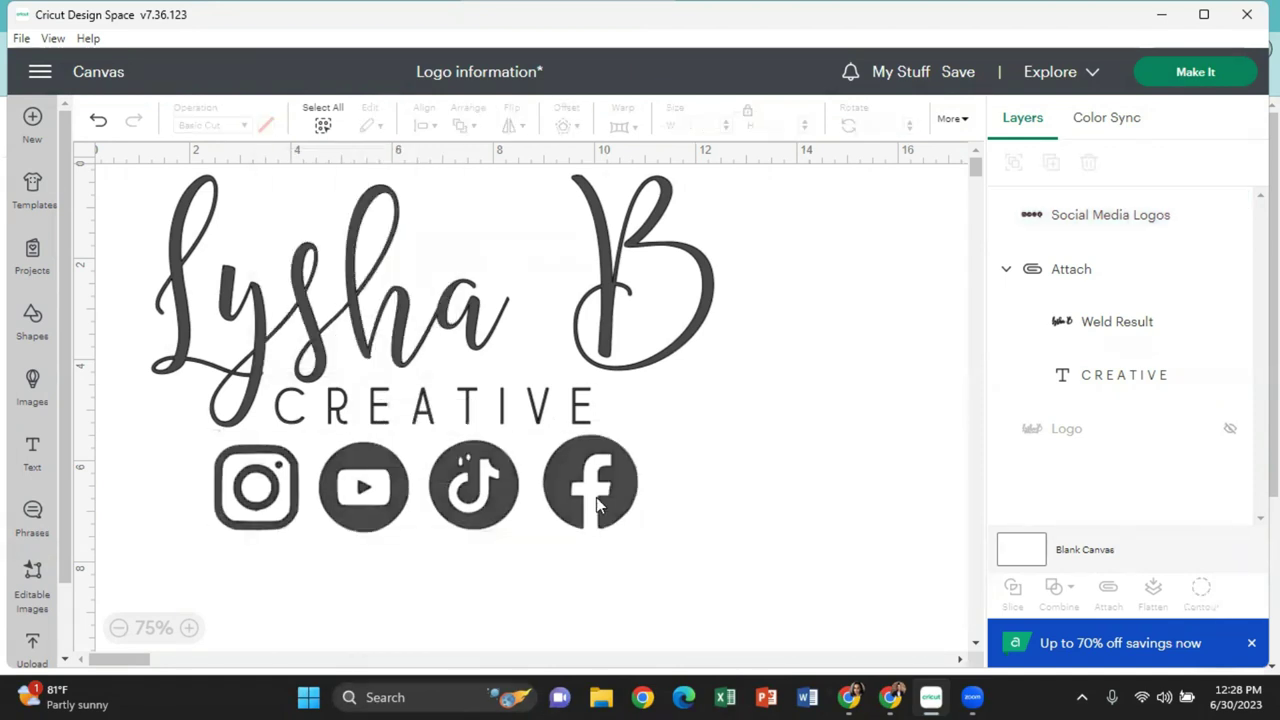
Center the social media icons horizontally with the attached logo lettering.
drag(409, 606, 476, 343)
click(418, 127)
click(462, 226)
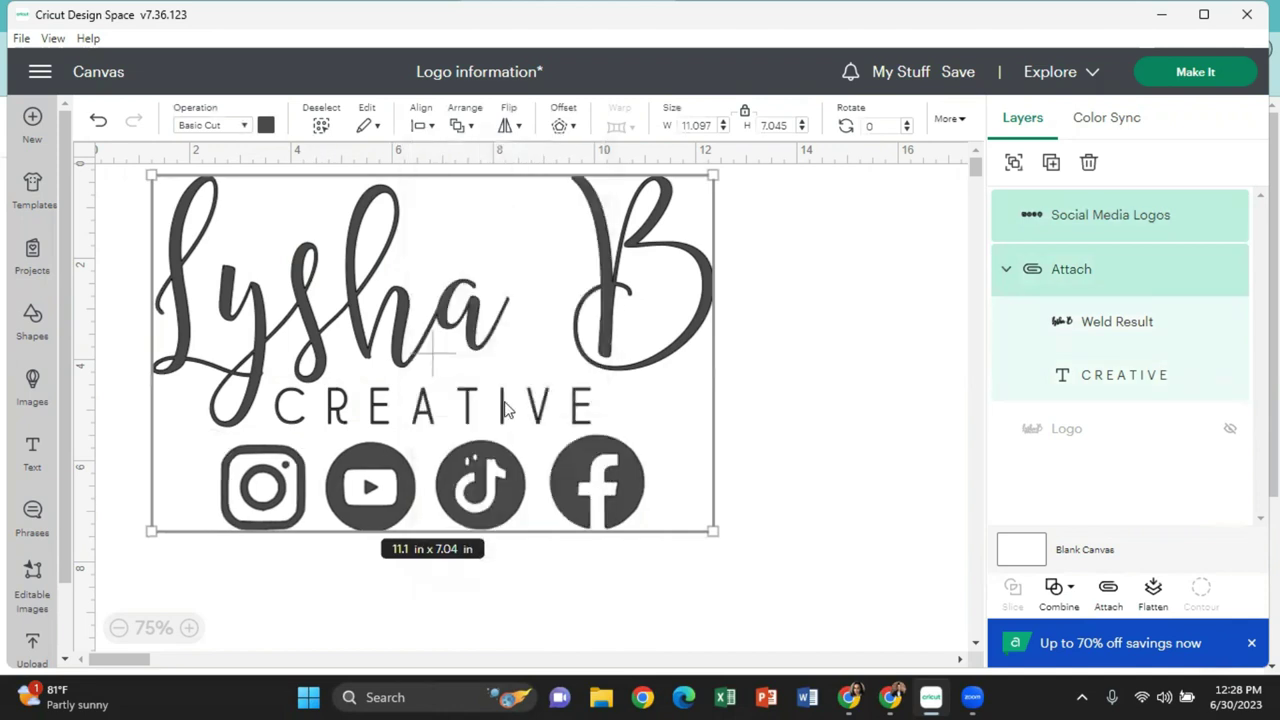
click(578, 605)
click(33, 445)
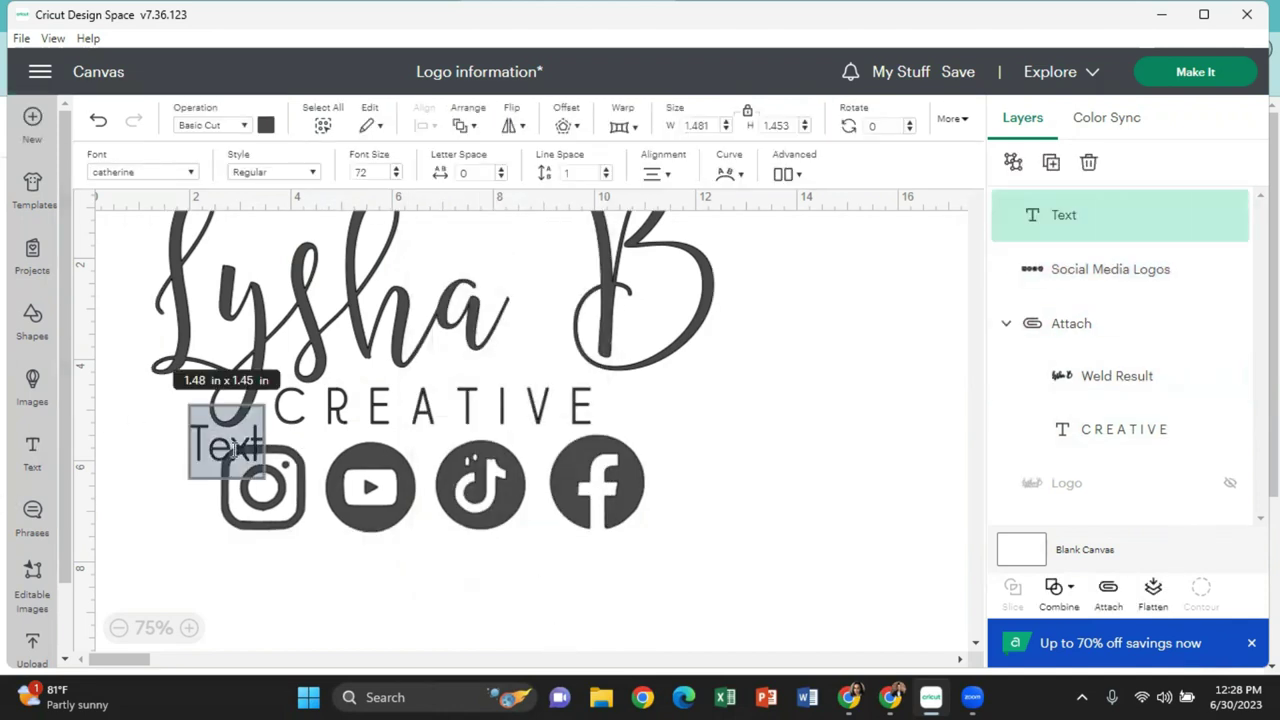
drag(231, 449, 427, 566)
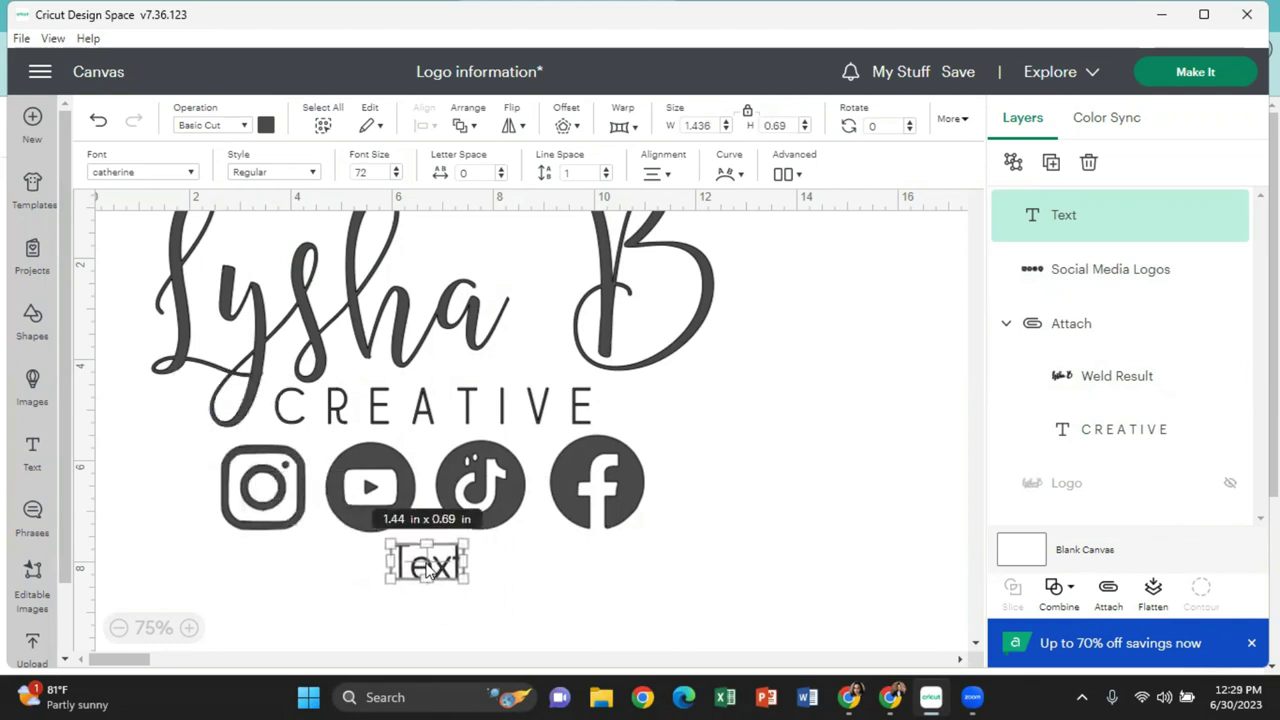
double_click(431, 562)
text(www)
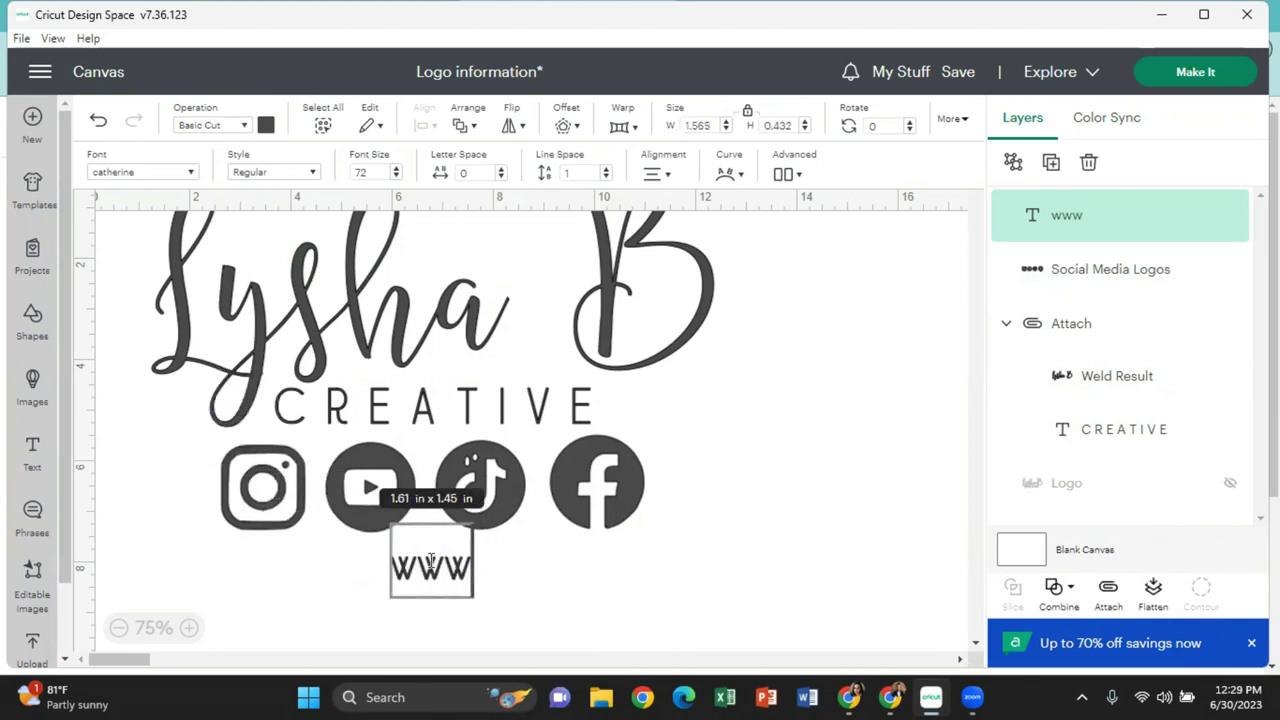
text(.LyshaBCreative.com)
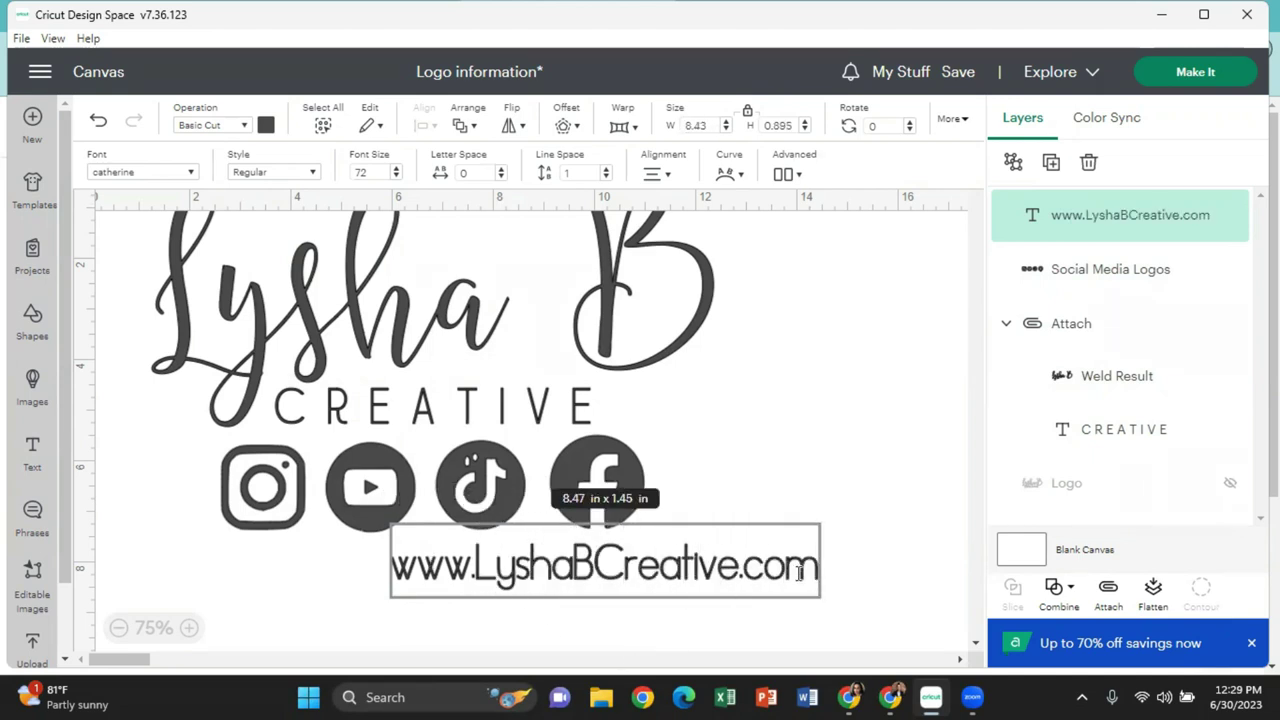
Change the website text's font to Microsoft Himalaya.
drag(815, 565, 391, 548)
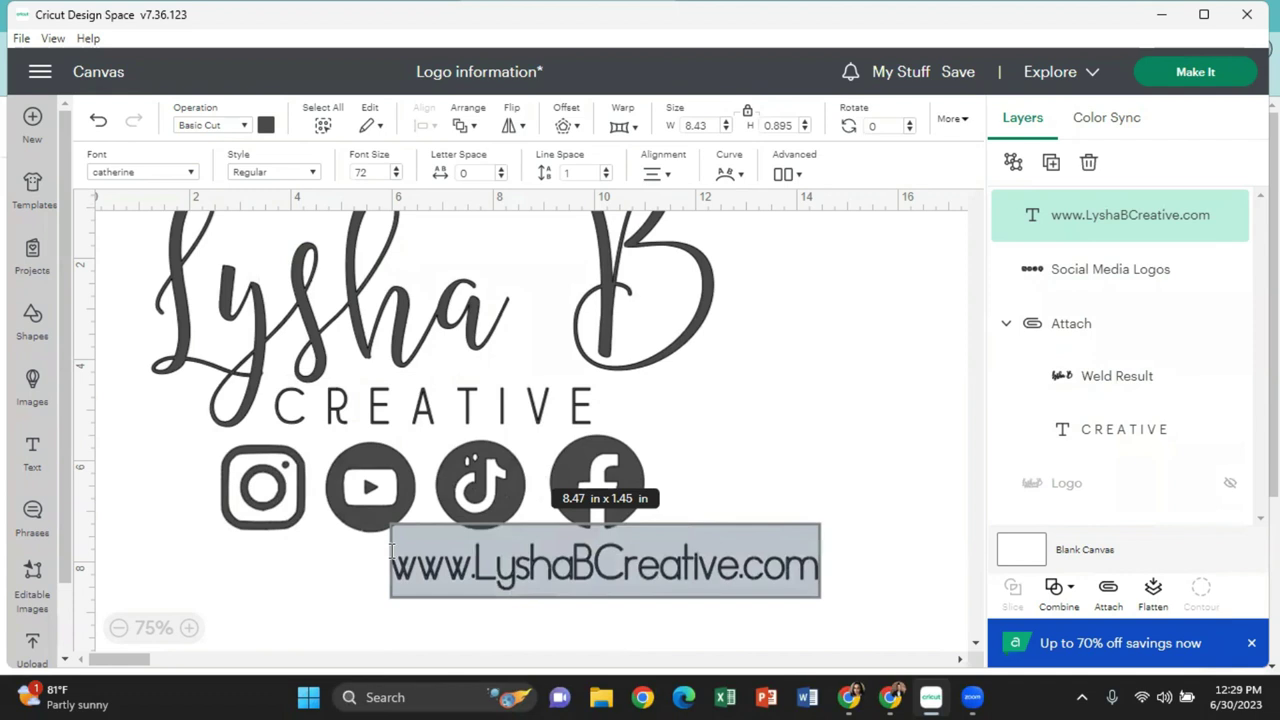
click(188, 175)
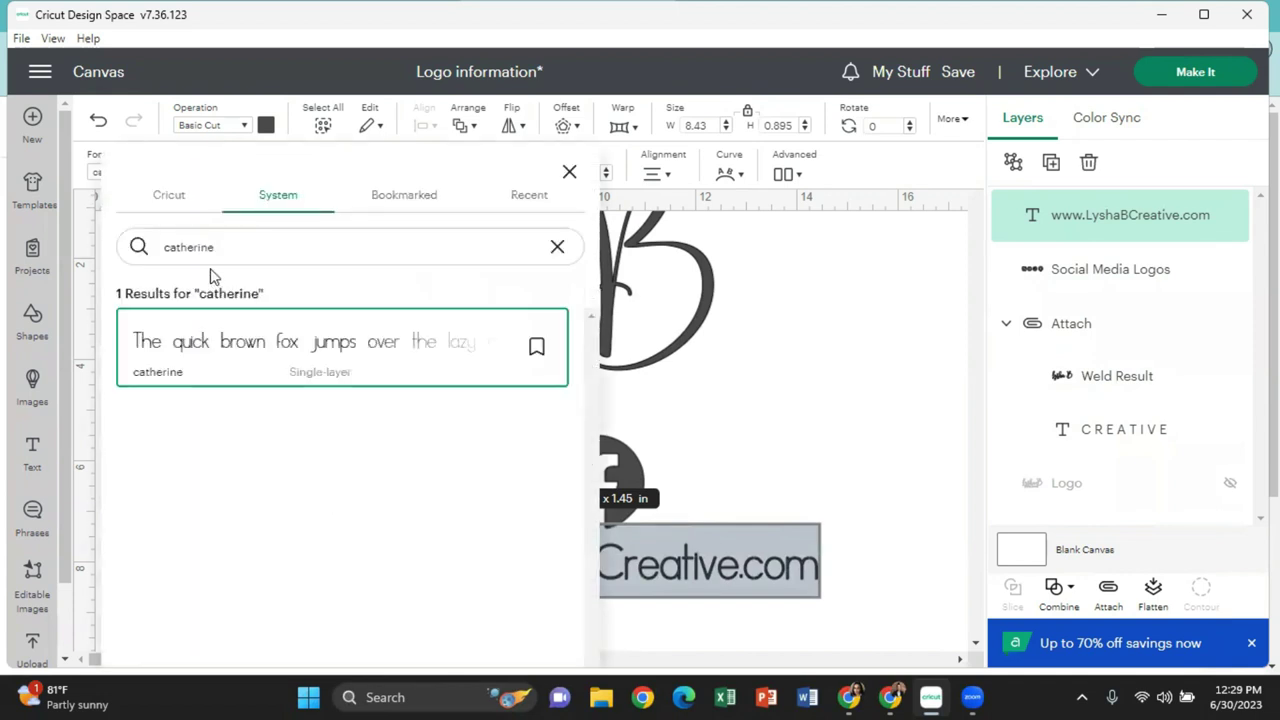
click(562, 247)
click(300, 463)
click(737, 509)
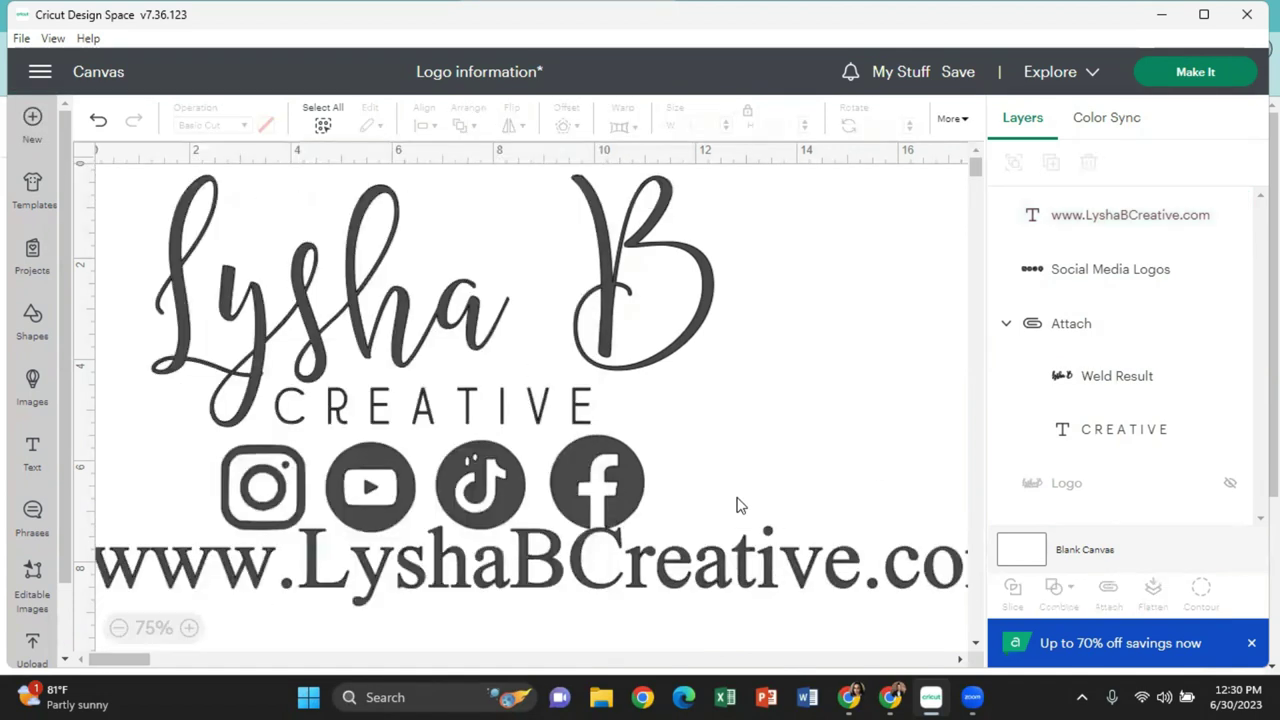
text(WWW.)
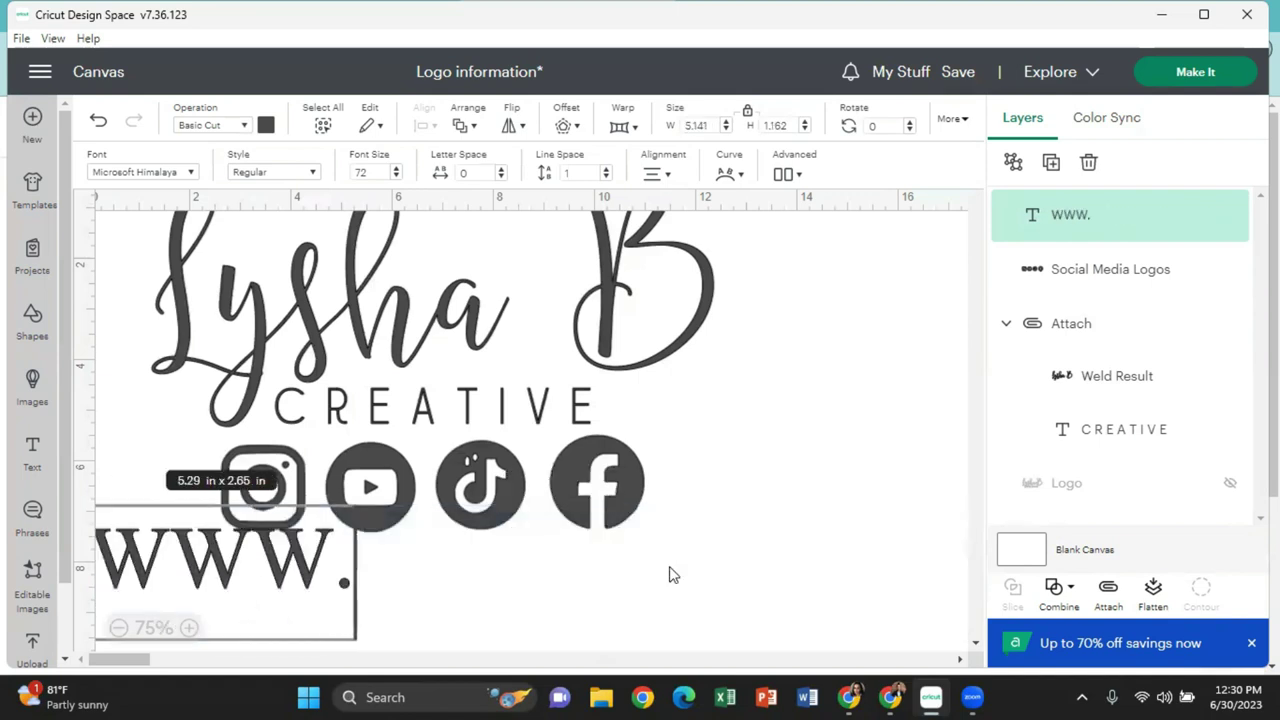
text(LYSHABCREATIVE.COM)
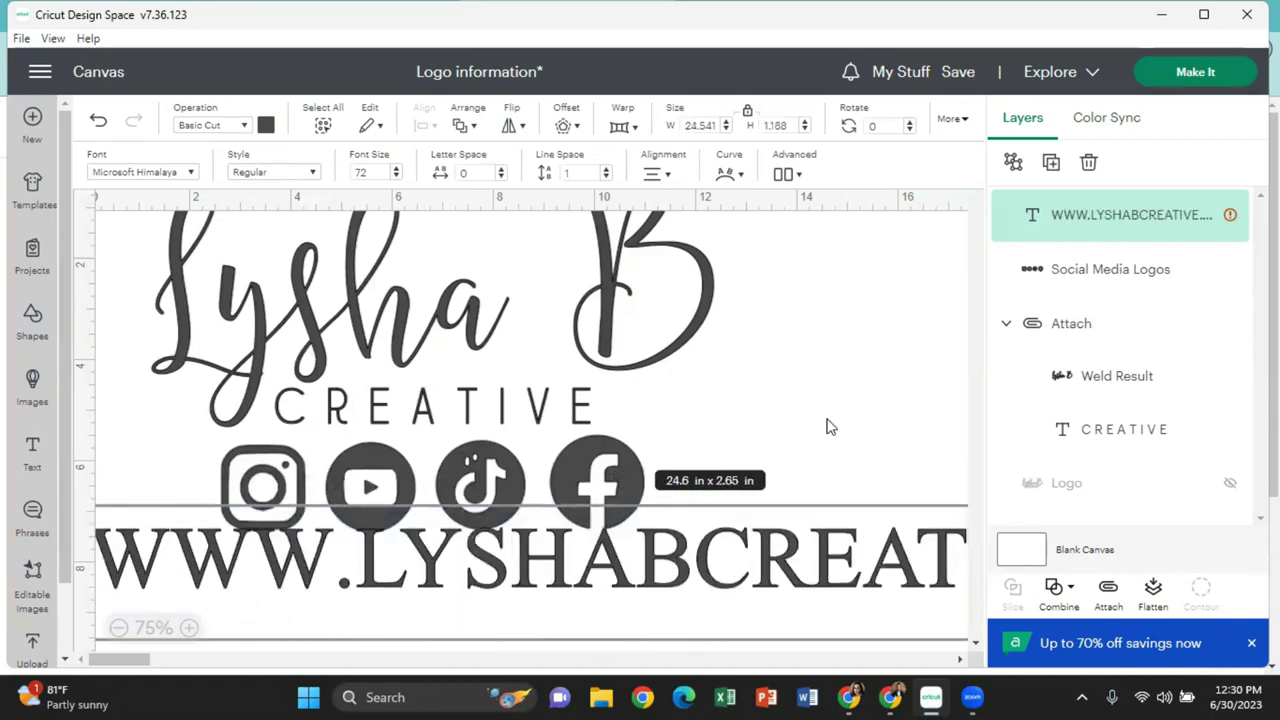
click(140, 479)
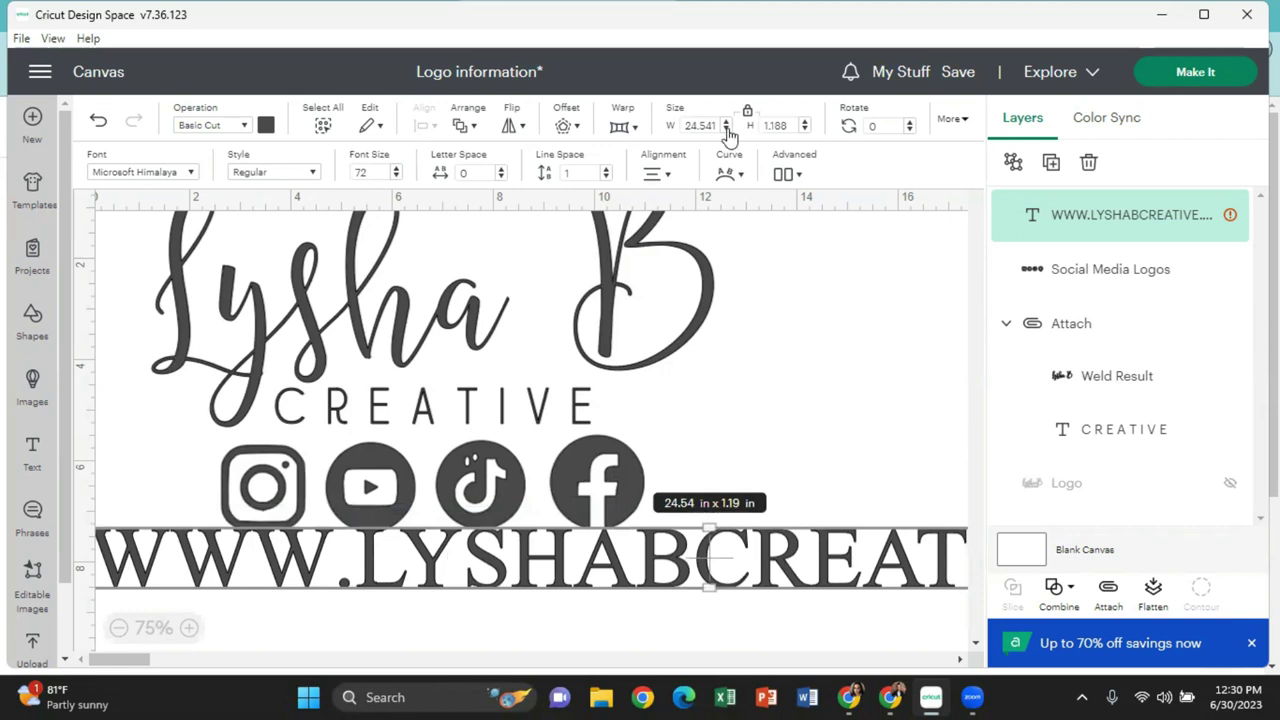
key(Return)
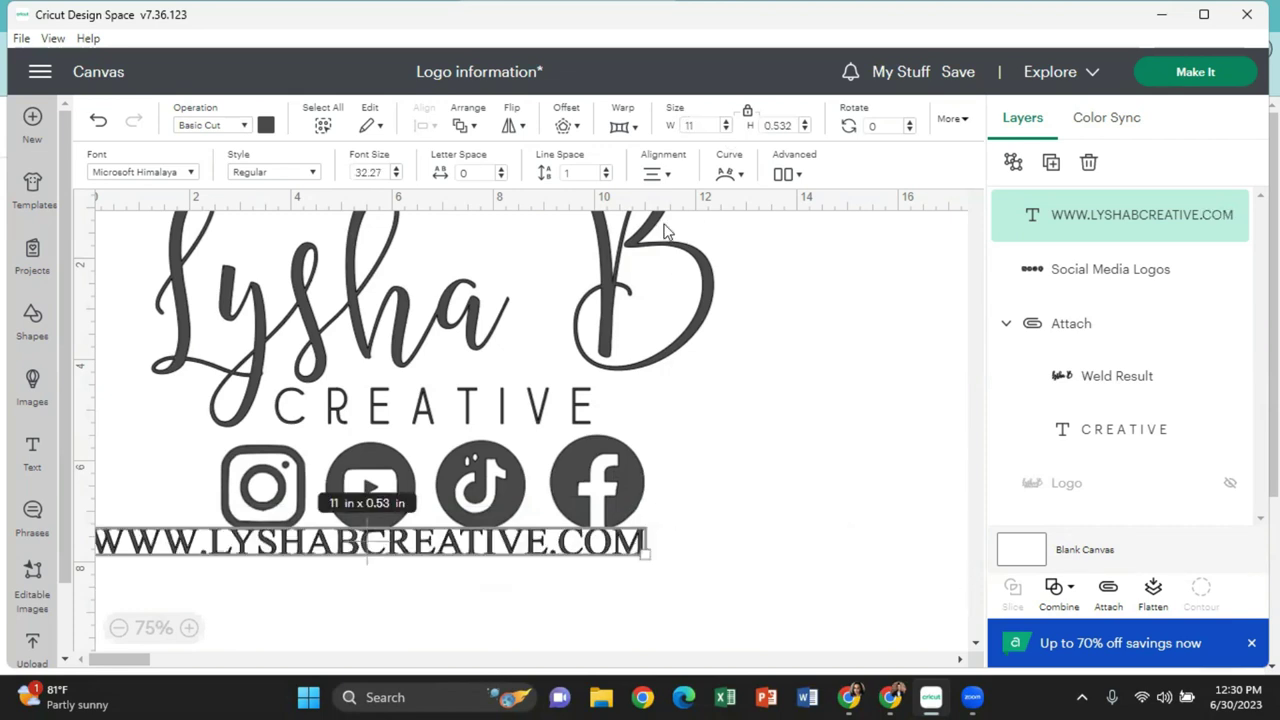
Place the website text just below the social media icons and center it horizontally with the icons and attached lettering.
drag(372, 540, 417, 563)
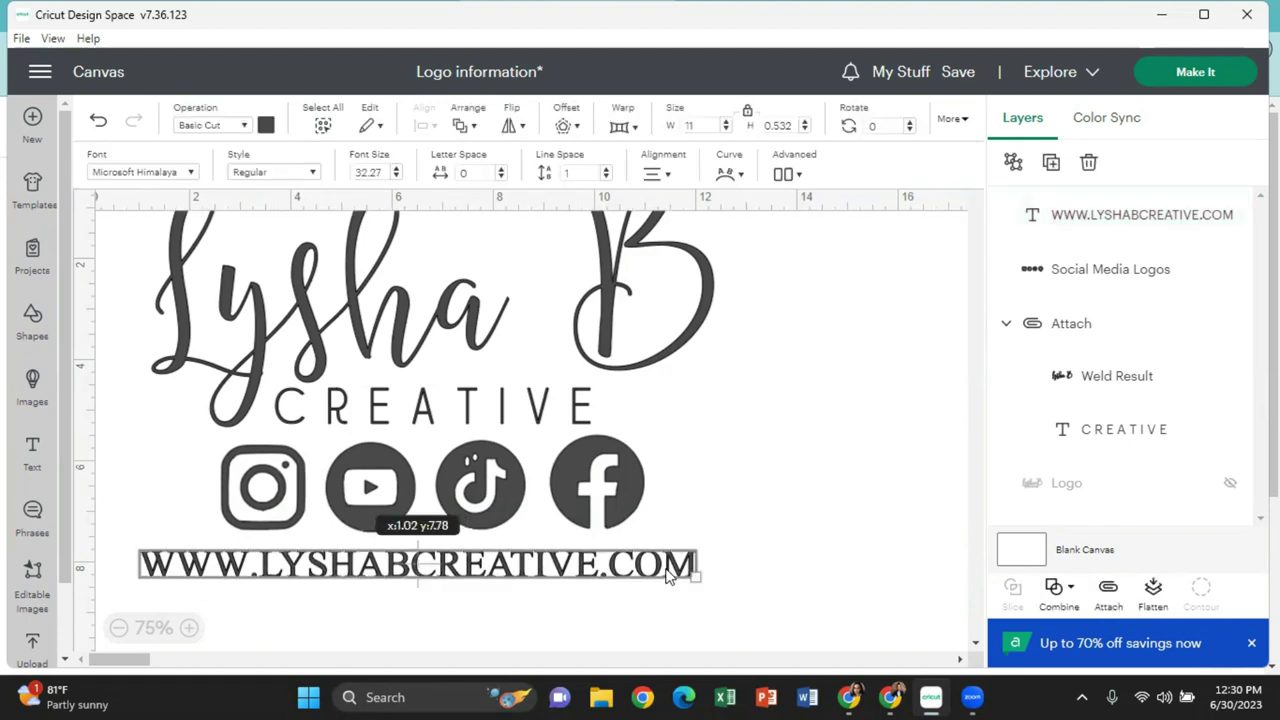
click(838, 496)
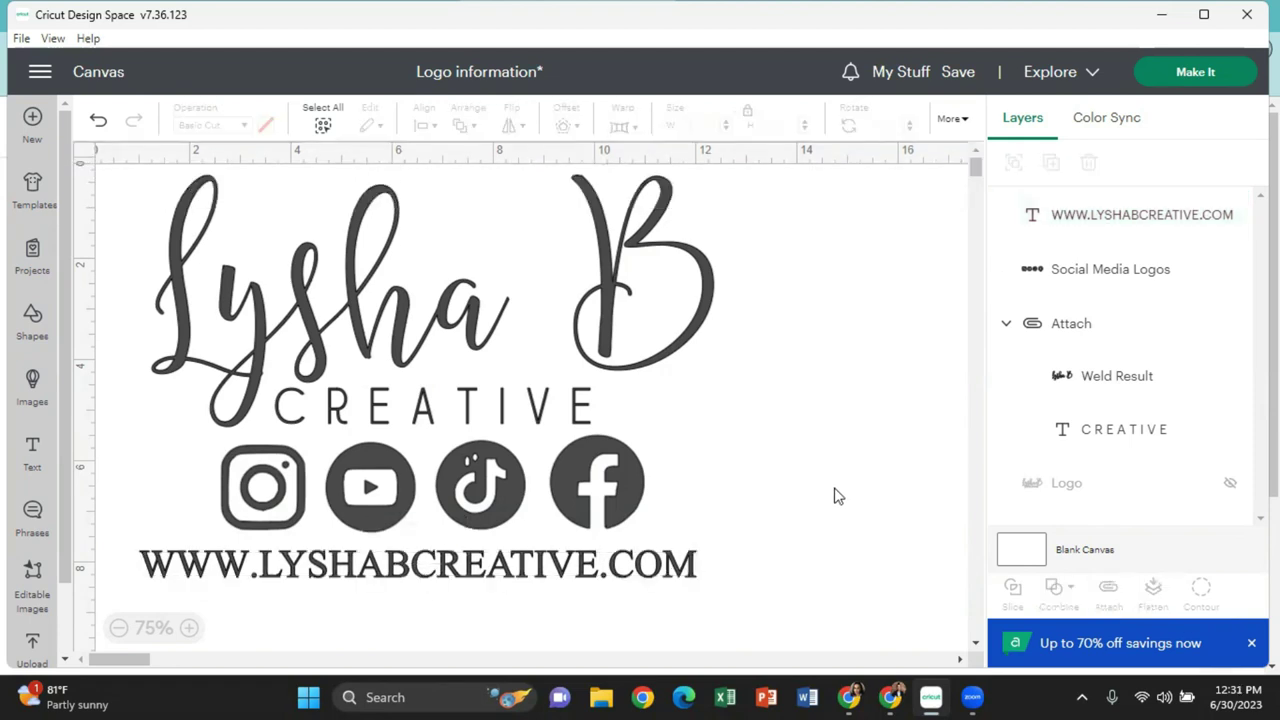
drag(432, 622, 558, 295)
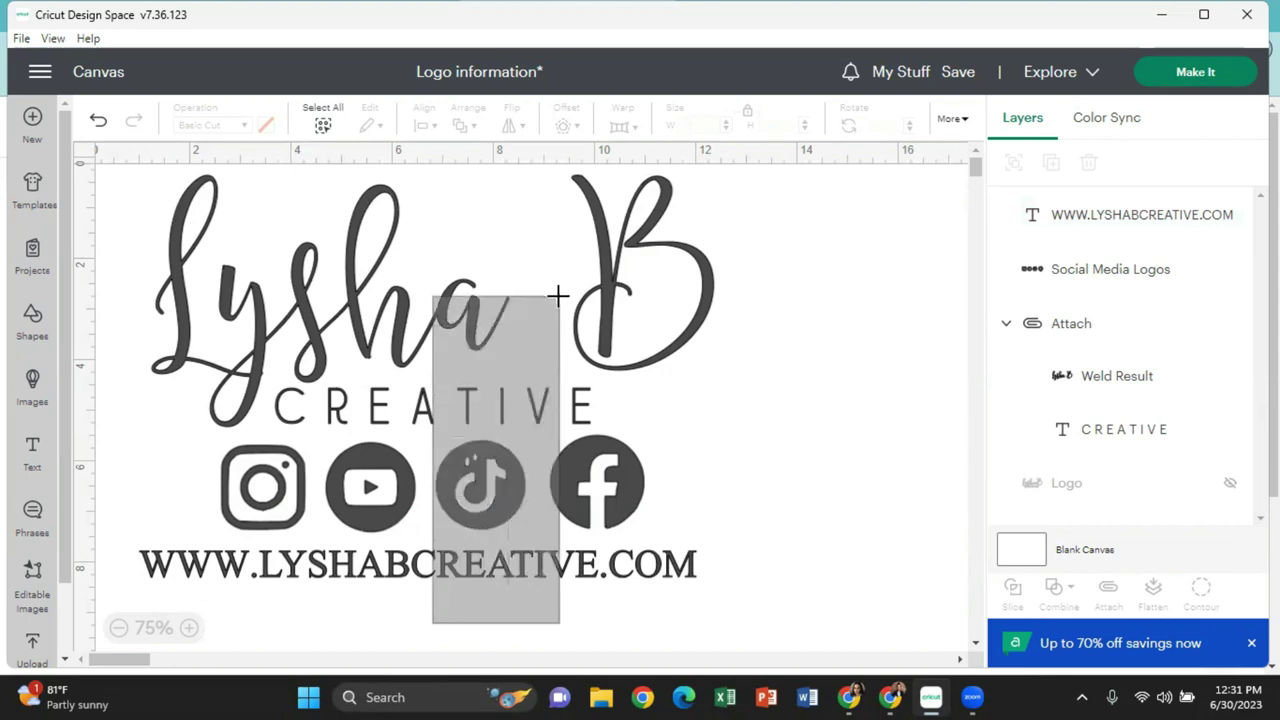
click(421, 125)
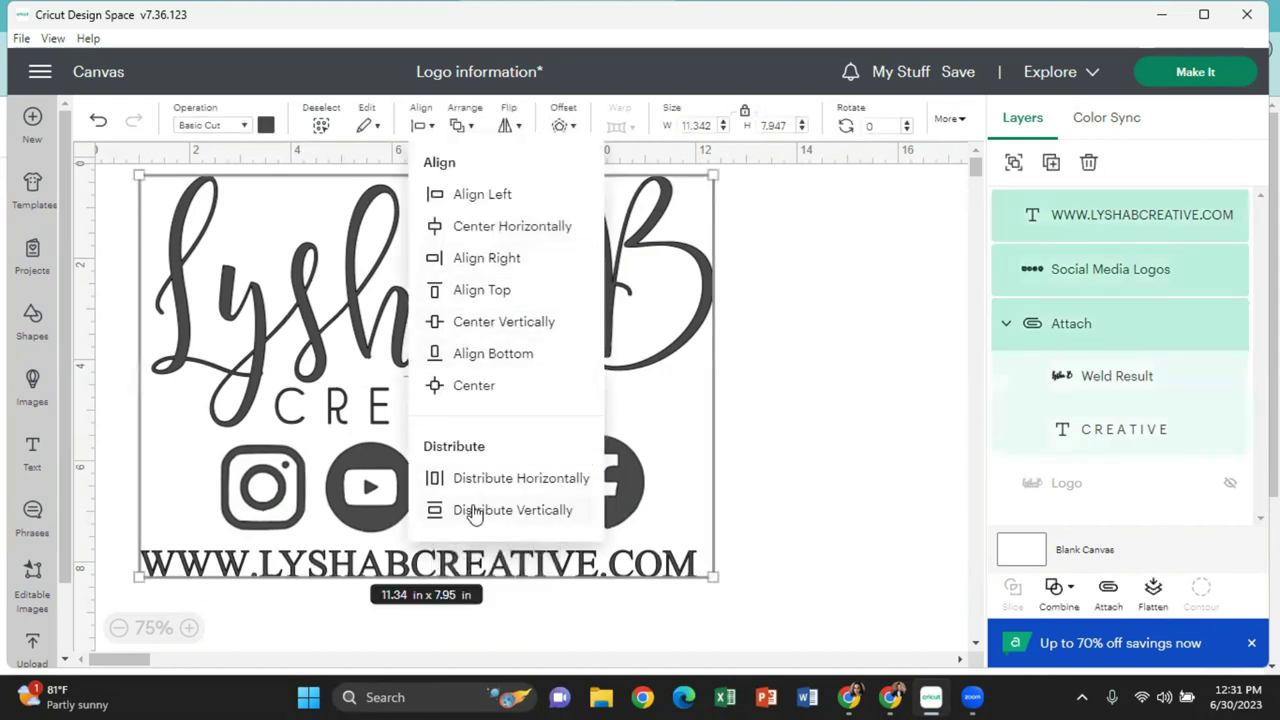
click(490, 226)
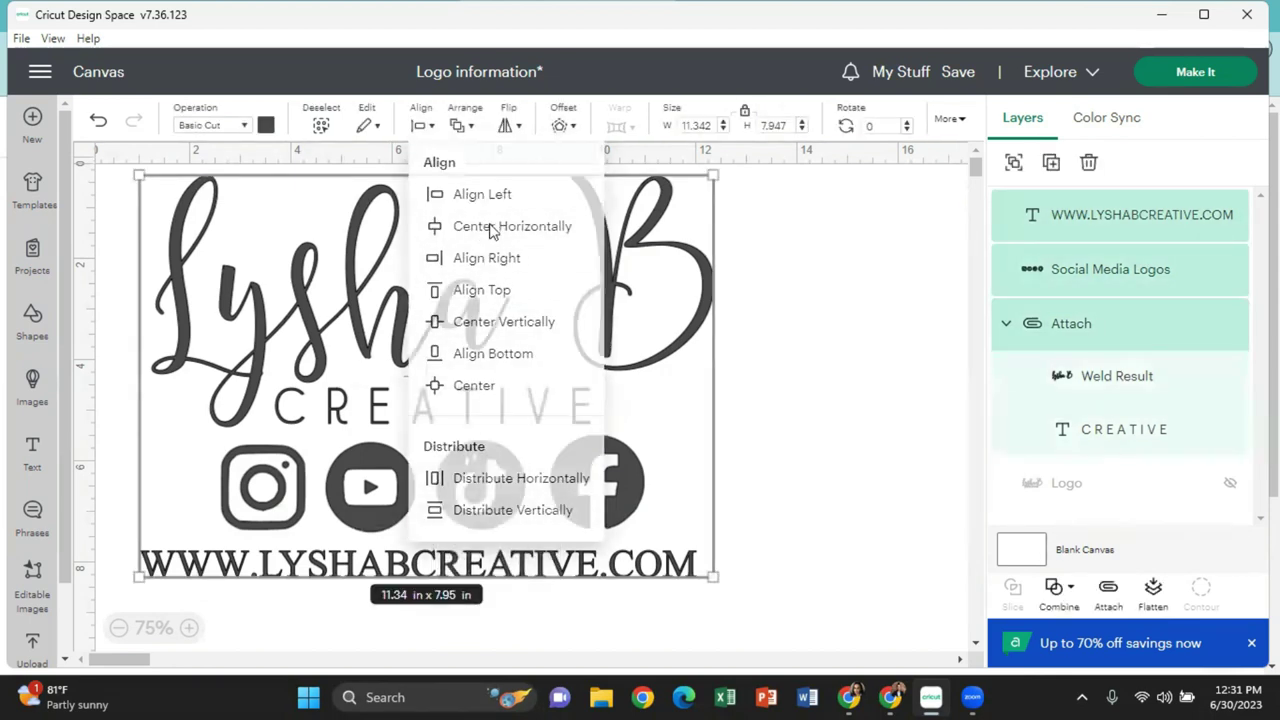
click(875, 389)
Nudge the website text down slightly to widen the gap below the social media icons.
click(428, 563)
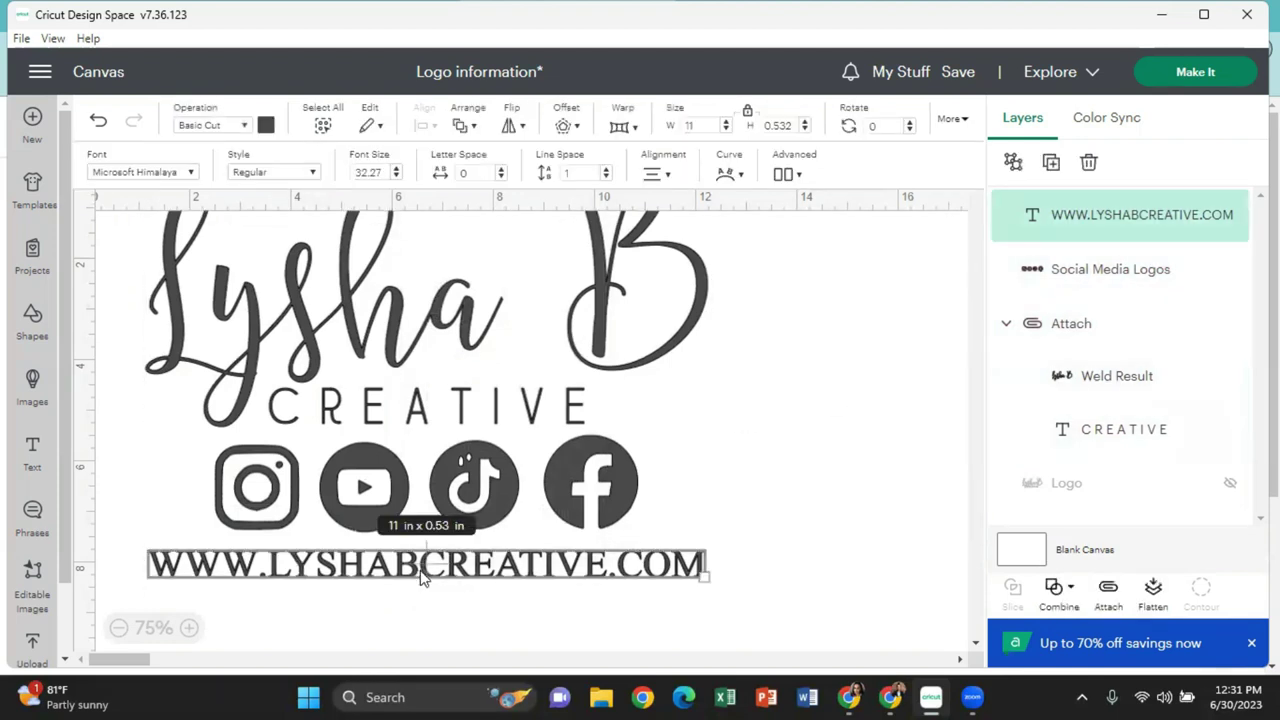
key(Down)
key(Down)
key(Down)
key(Down)
key(Down)
key(Down)
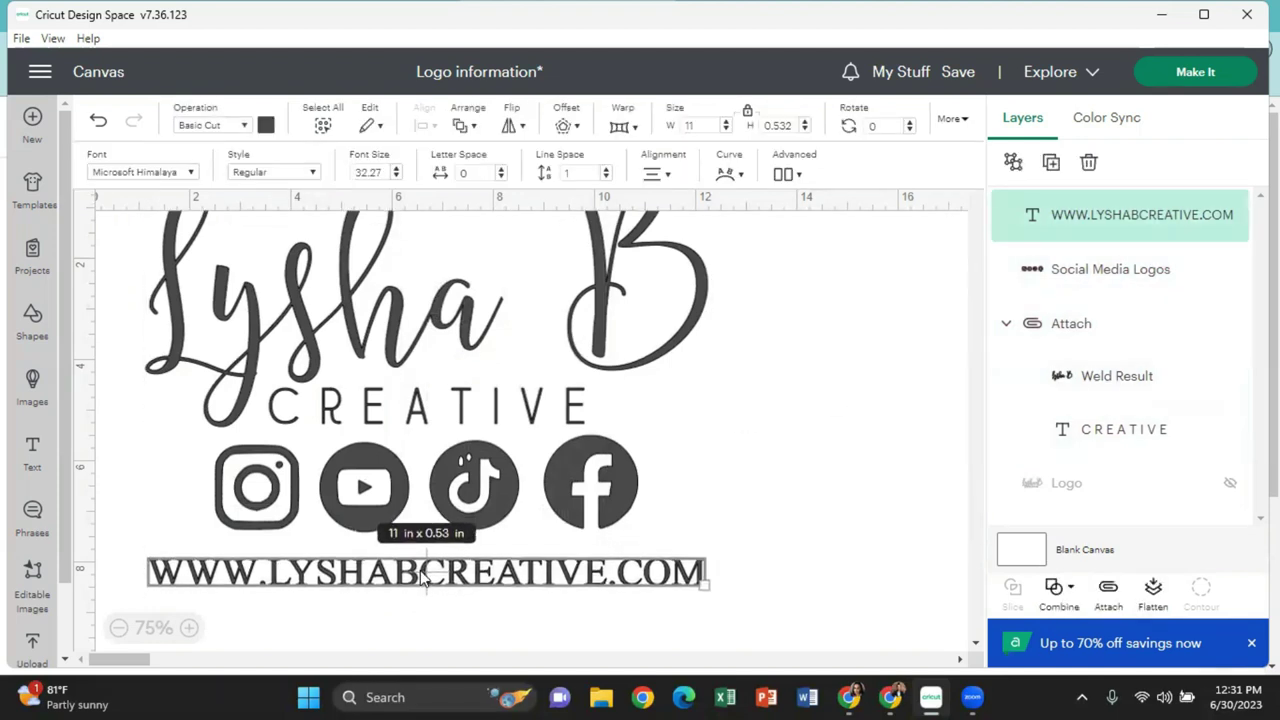
Nudge the social media icons down slightly, away from the CREATIVE lettering.
click(442, 500)
key(Down)
key(Down)
key(Down)
key(Down)
key(Down)
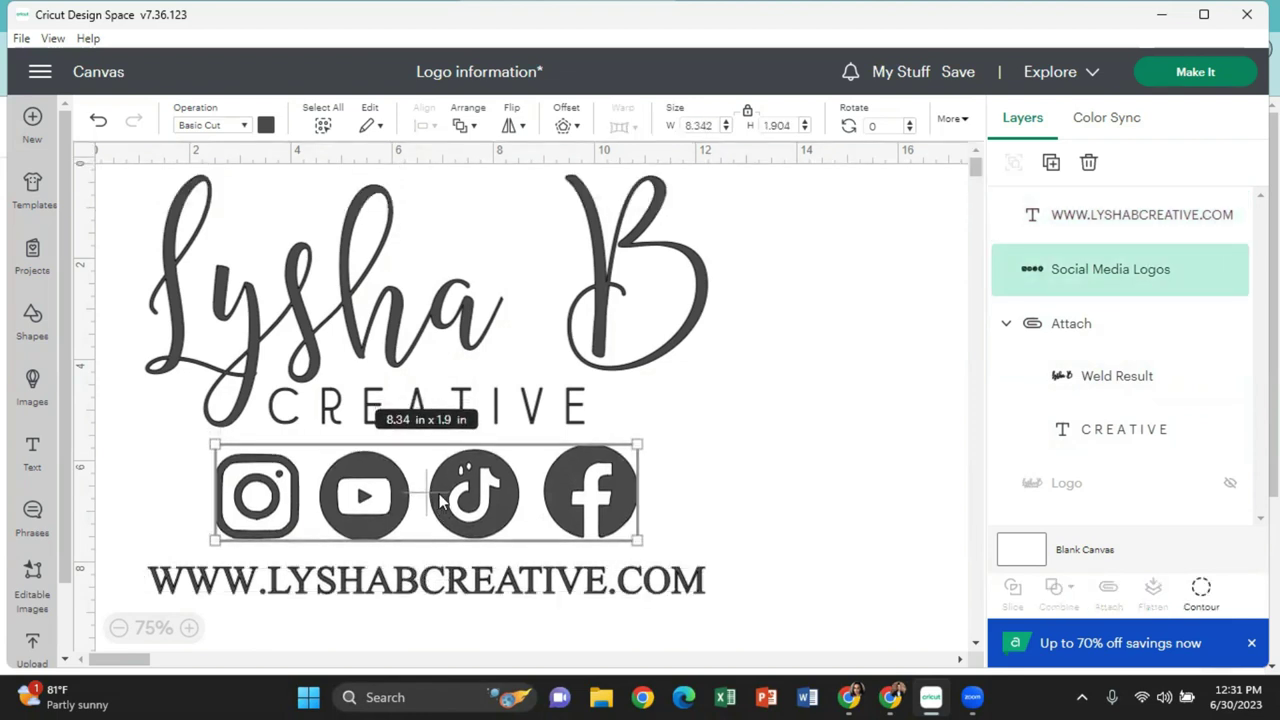
Move the whole design together toward the middle of the canvas.
click(119, 627)
drag(420, 517, 326, 206)
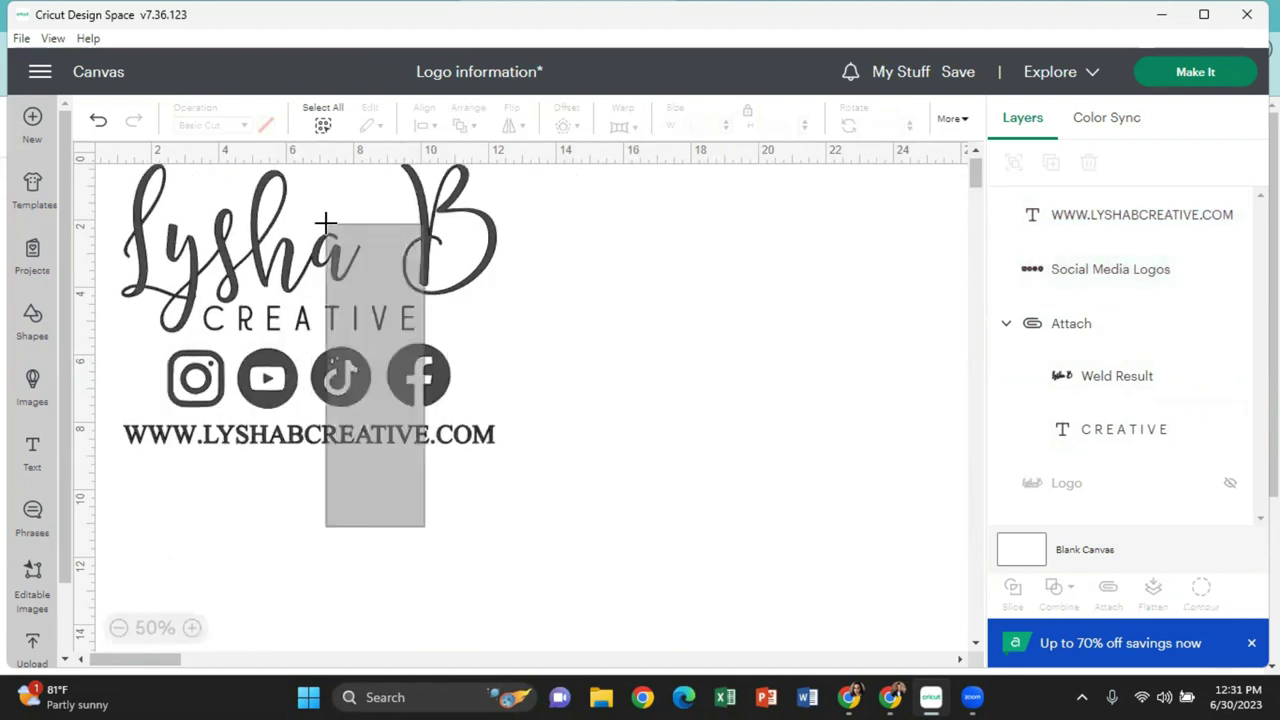
click(549, 571)
Shift the website text and icons down and the attached lettering up to open a wider gap between lettering and icons.
click(559, 470)
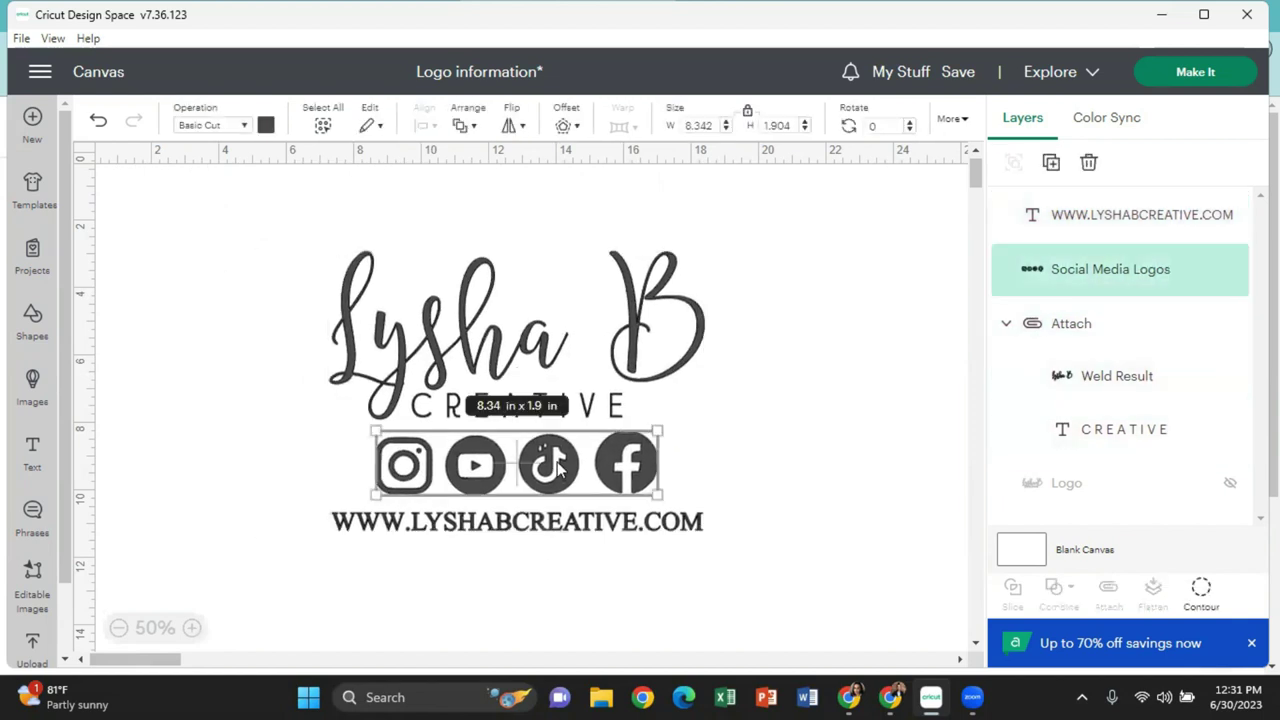
click(539, 582)
drag(524, 533, 526, 534)
drag(535, 476, 535, 491)
drag(508, 350, 508, 318)
click(788, 432)
Center the icons and website text horizontally with each other, and align them with the attached lettering the same way.
drag(478, 598, 534, 480)
click(432, 126)
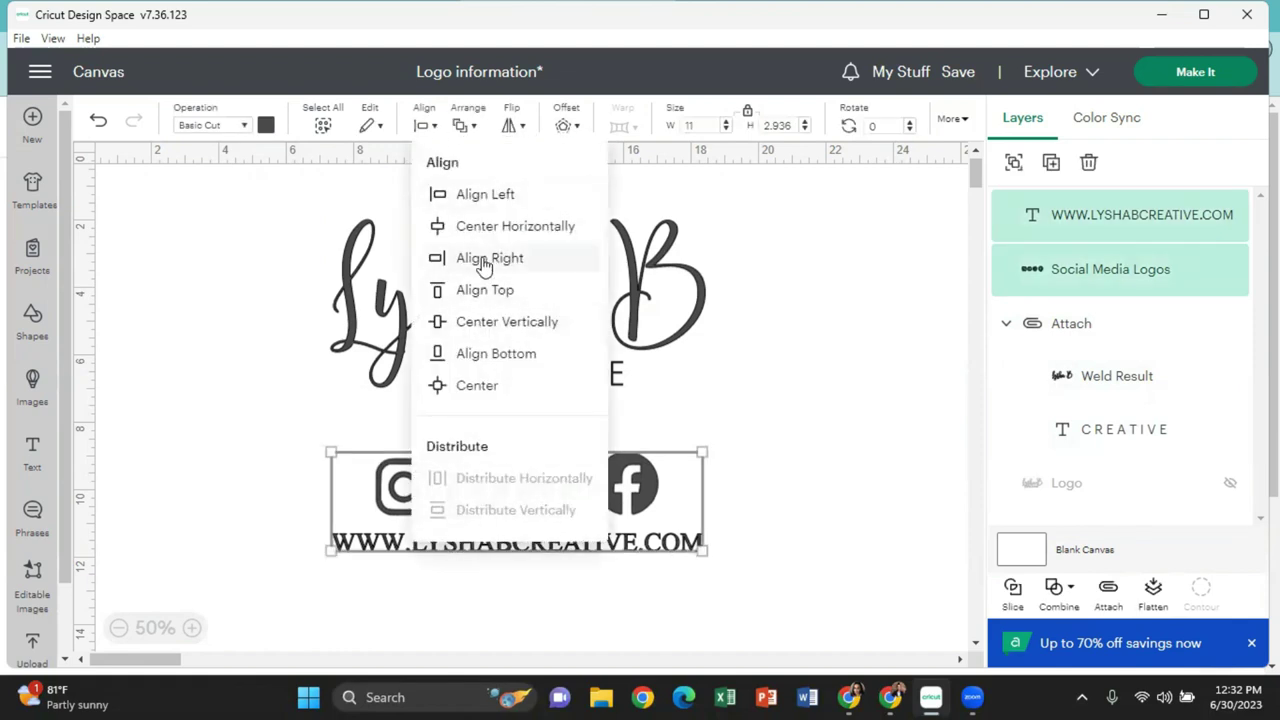
click(511, 228)
drag(766, 243, 546, 580)
click(426, 126)
click(642, 409)
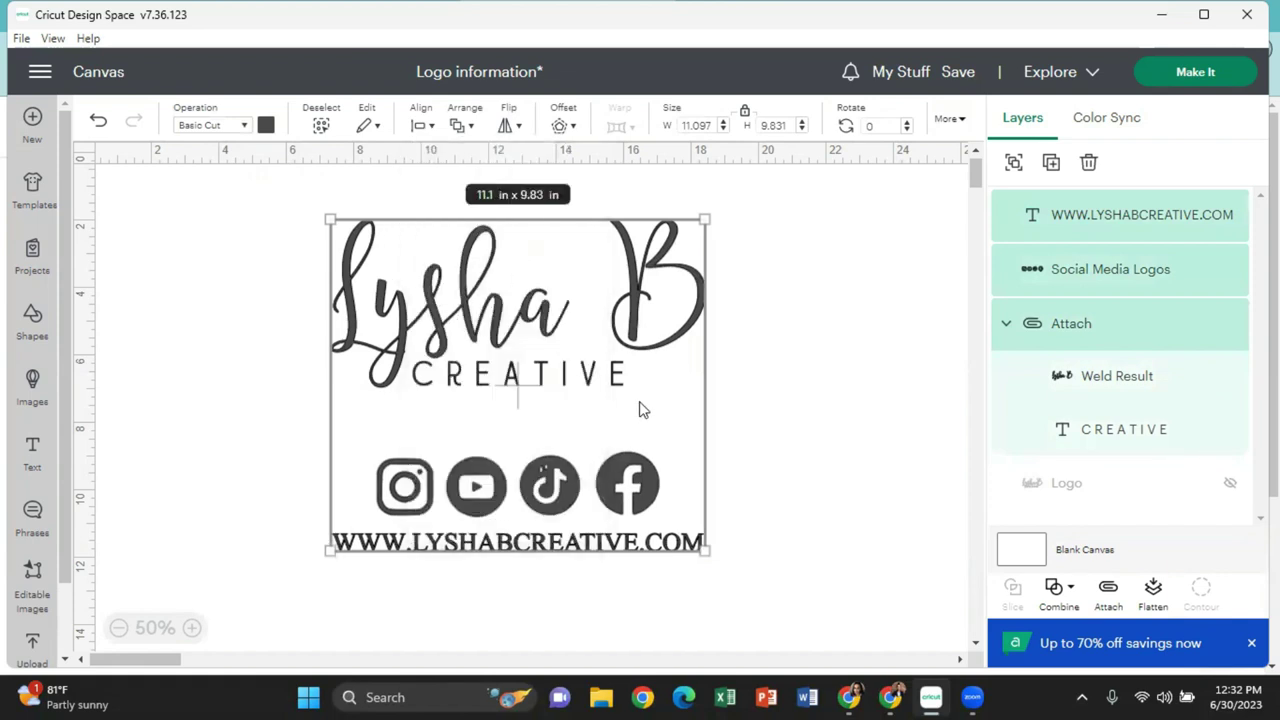
Save the Logo information project.
click(798, 365)
click(958, 71)
click(966, 108)
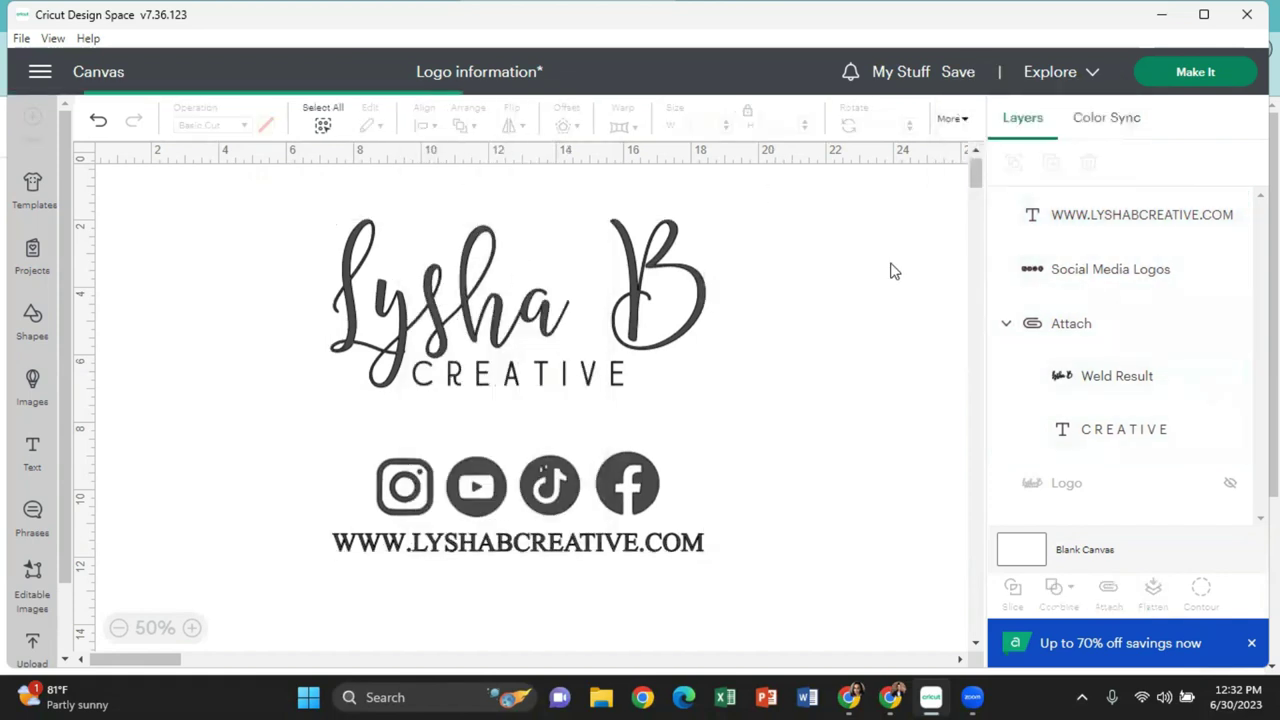
Attach the website text, social media icons and logo lettering together as one group.
drag(490, 622, 552, 300)
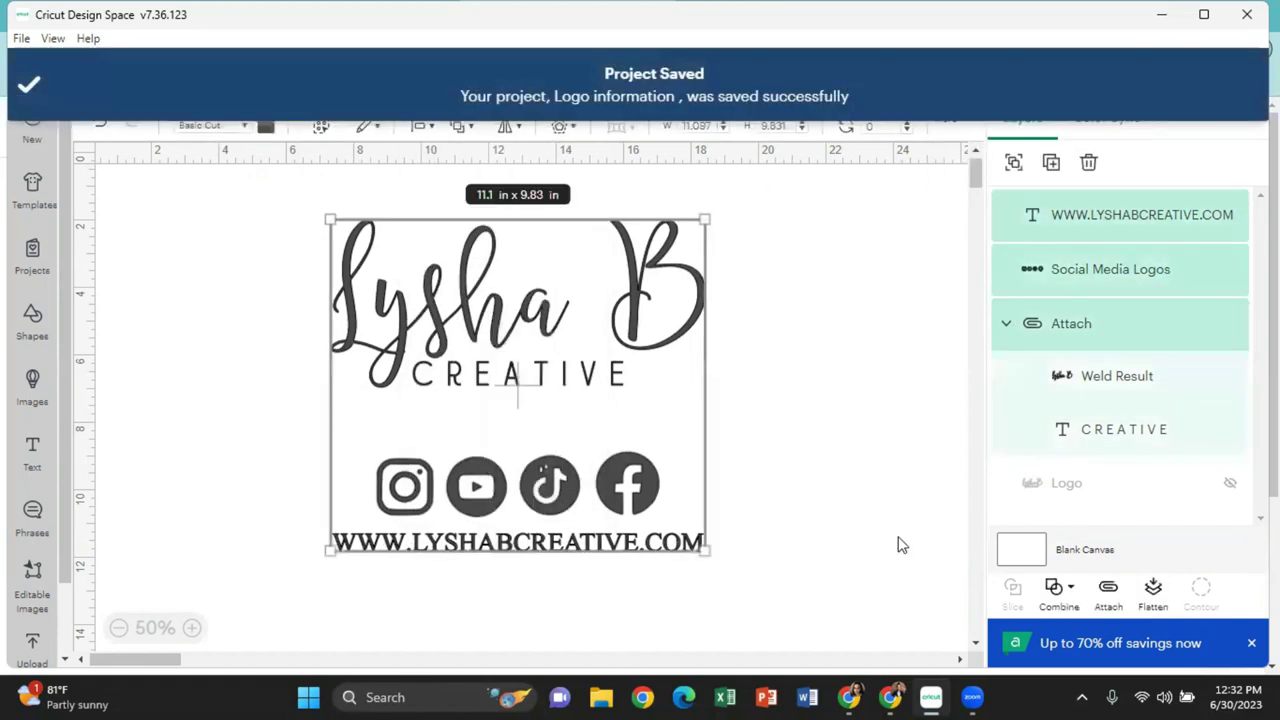
click(1107, 590)
click(850, 497)
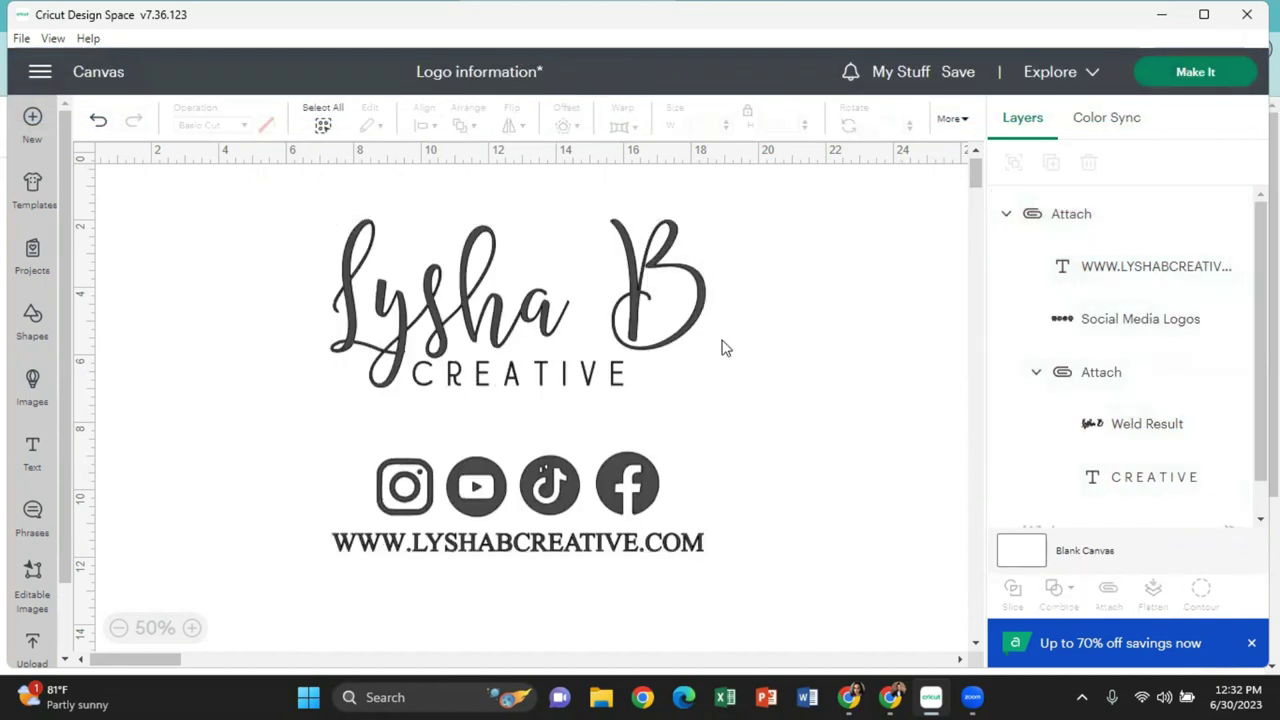